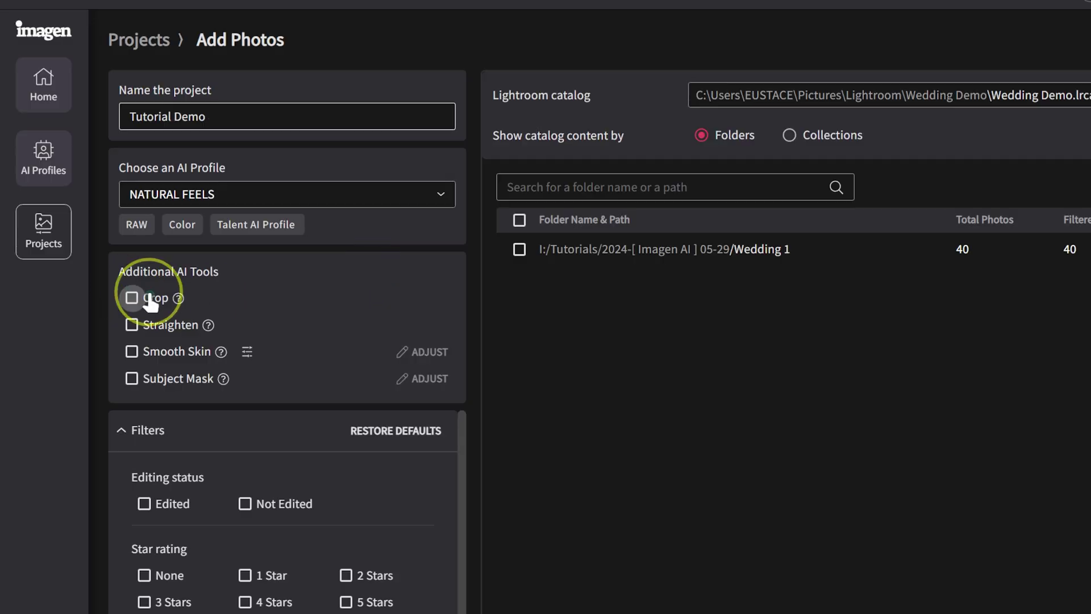
Toggle the automatic Crop and Straighten options and undo the edits.
{"action": "left_click", "coordinate": [132, 297]}
{"action": "left_click", "coordinate": [132, 325]}
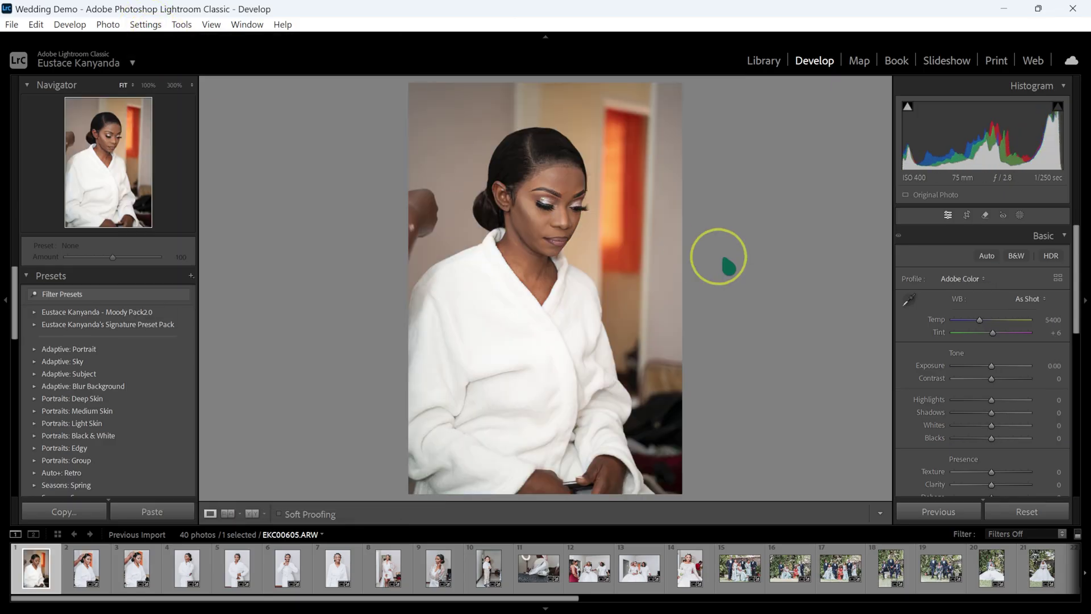
{"action": "key", "text": "ctrl+z"}
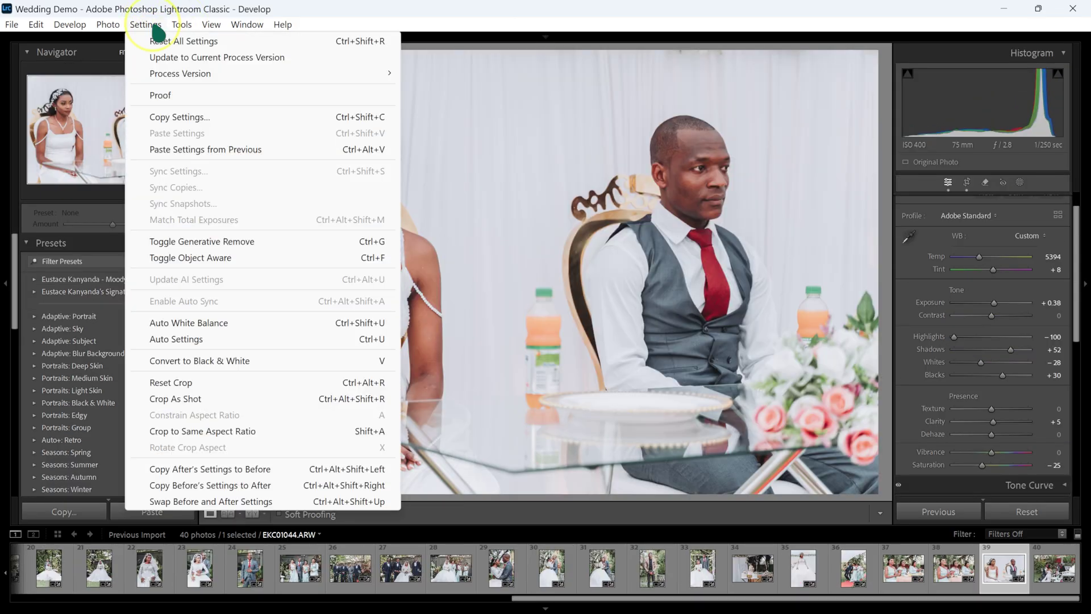
{"action": "left_click", "coordinate": [158, 36]}
{"action": "key", "text": "ctrl+z"}
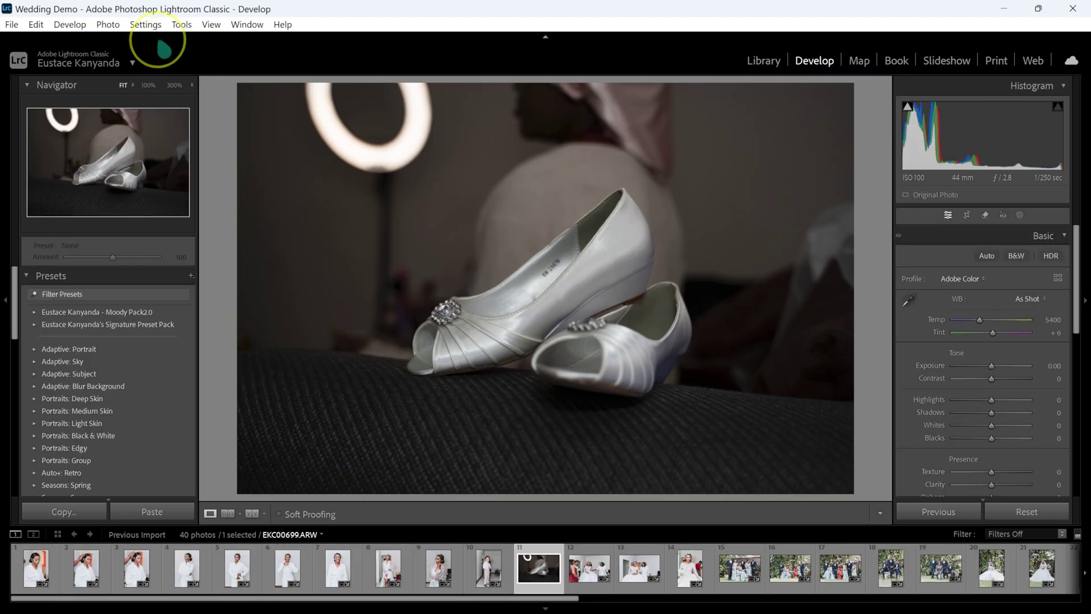
{"action": "key", "text": "ctrl+z"}
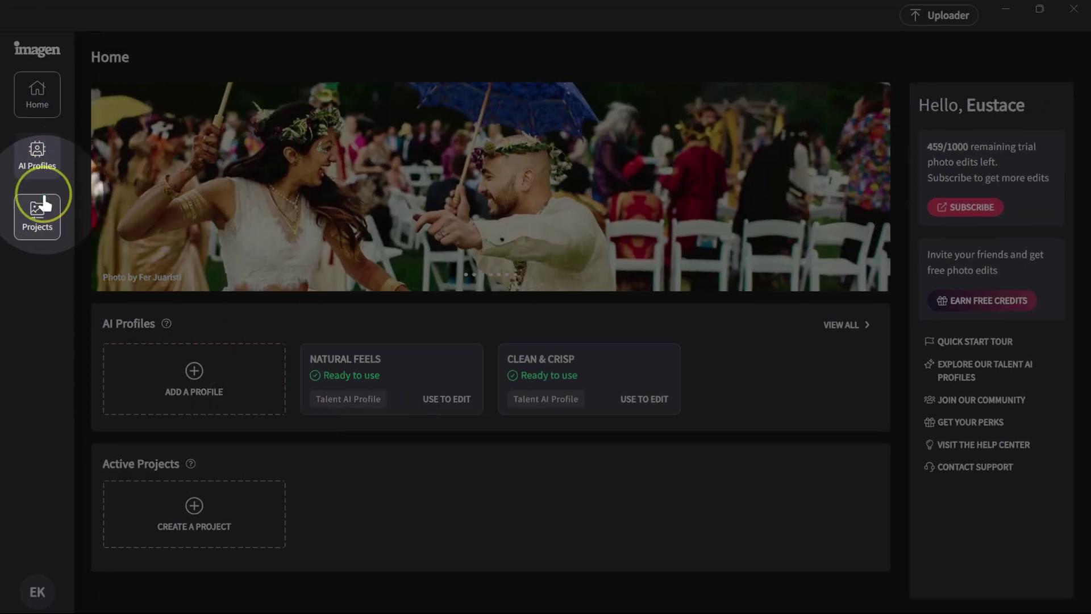
Preview the profile type chooser, then look through the AI Profiles page's personal profile options.
{"action": "left_click", "coordinate": [197, 375]}
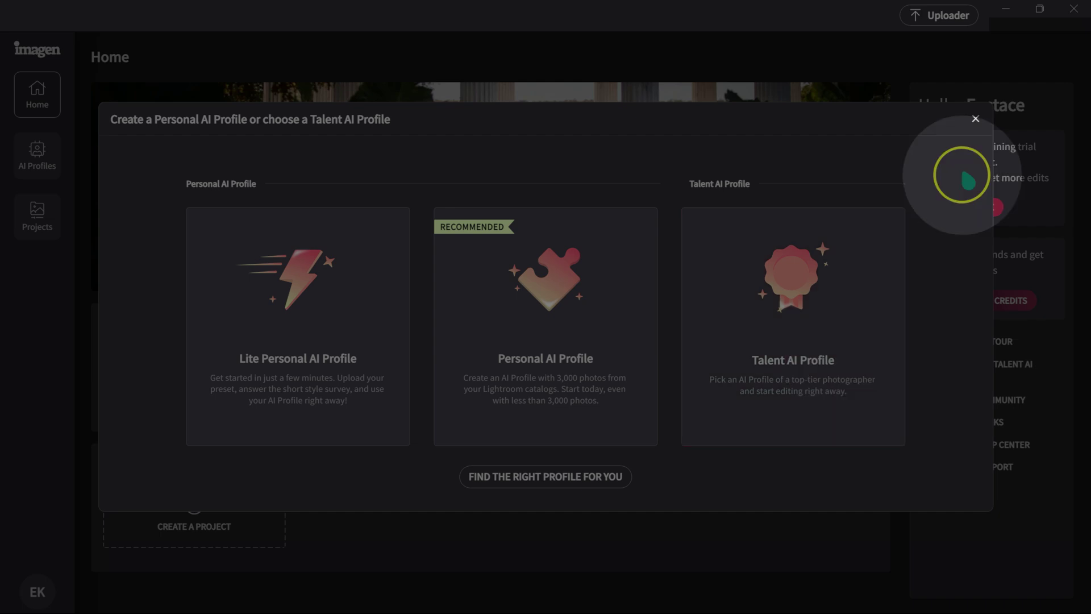
{"action": "left_click", "coordinate": [976, 119]}
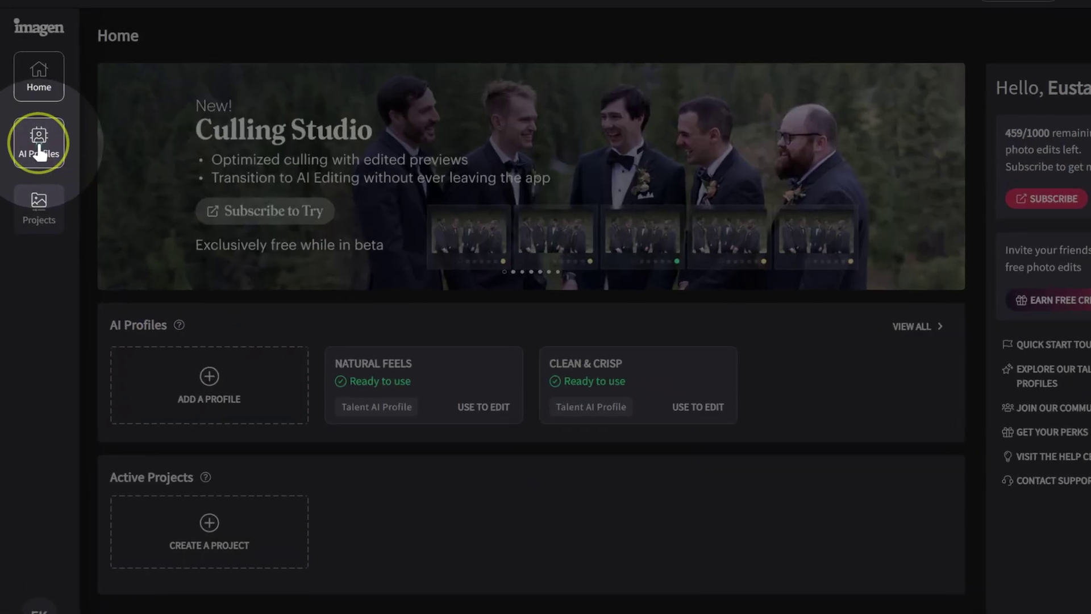
{"action": "left_click", "coordinate": [39, 152]}
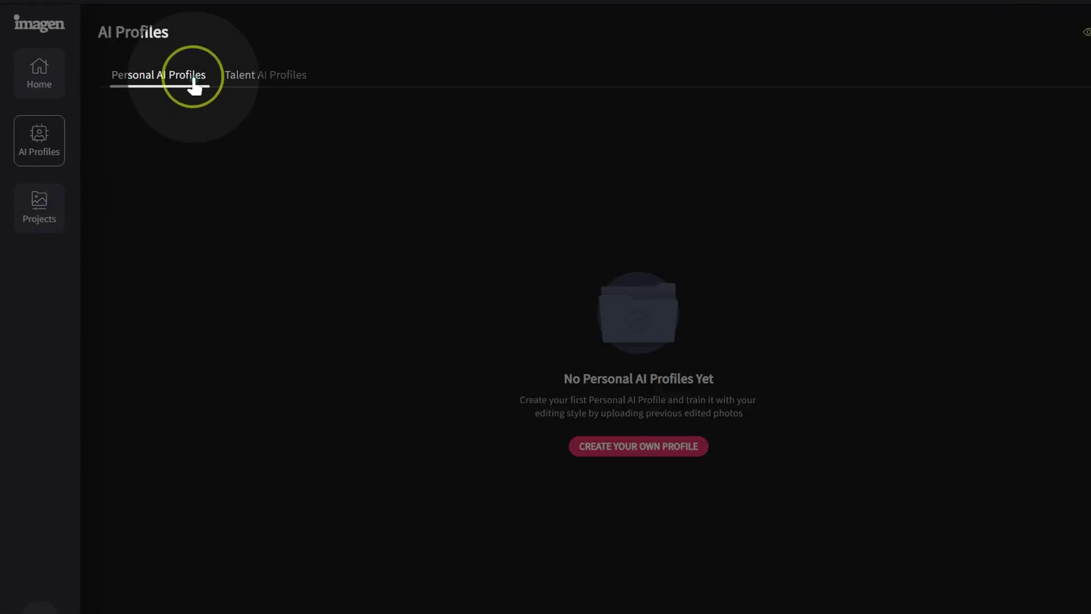
{"action": "left_click", "coordinate": [679, 448]}
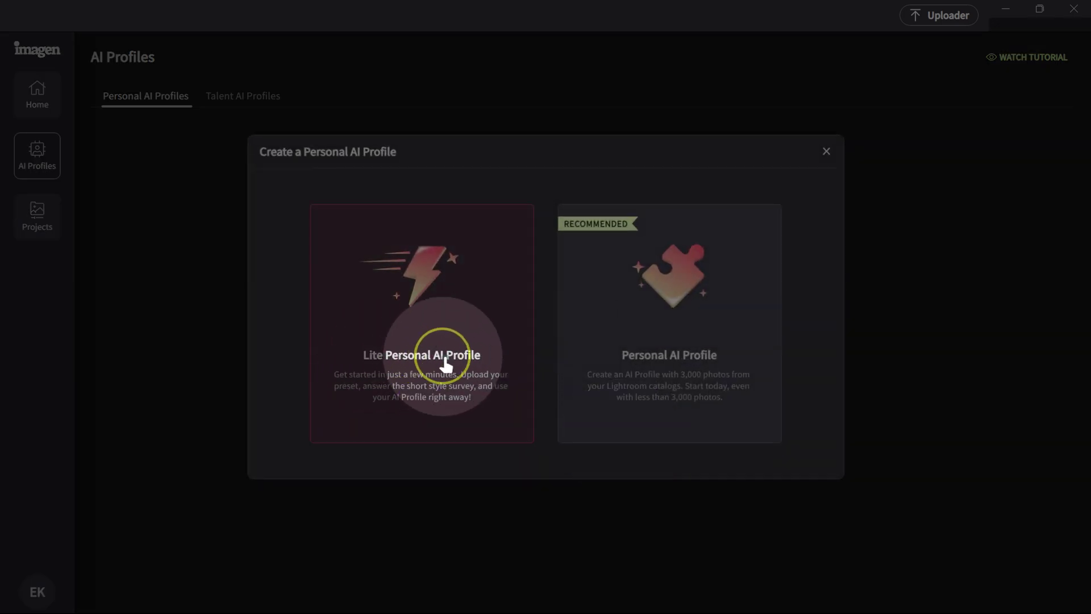
{"action": "left_click", "coordinate": [827, 151]}
View the Talent AI Profiles tab, return Home, and choose Add a Profile.
{"action": "left_click", "coordinate": [248, 100]}
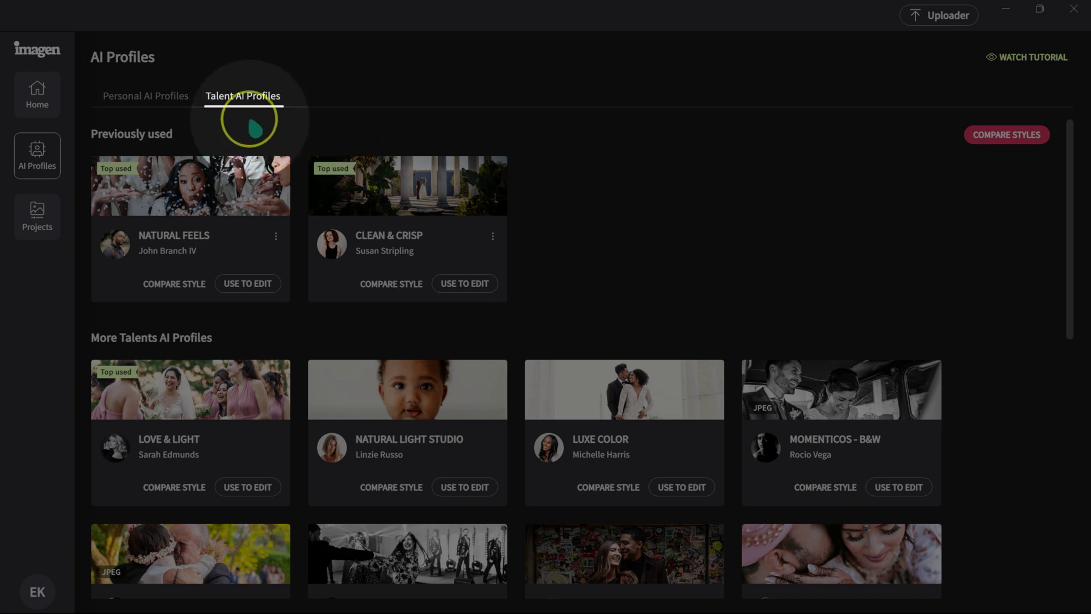
{"action": "left_click", "coordinate": [38, 97]}
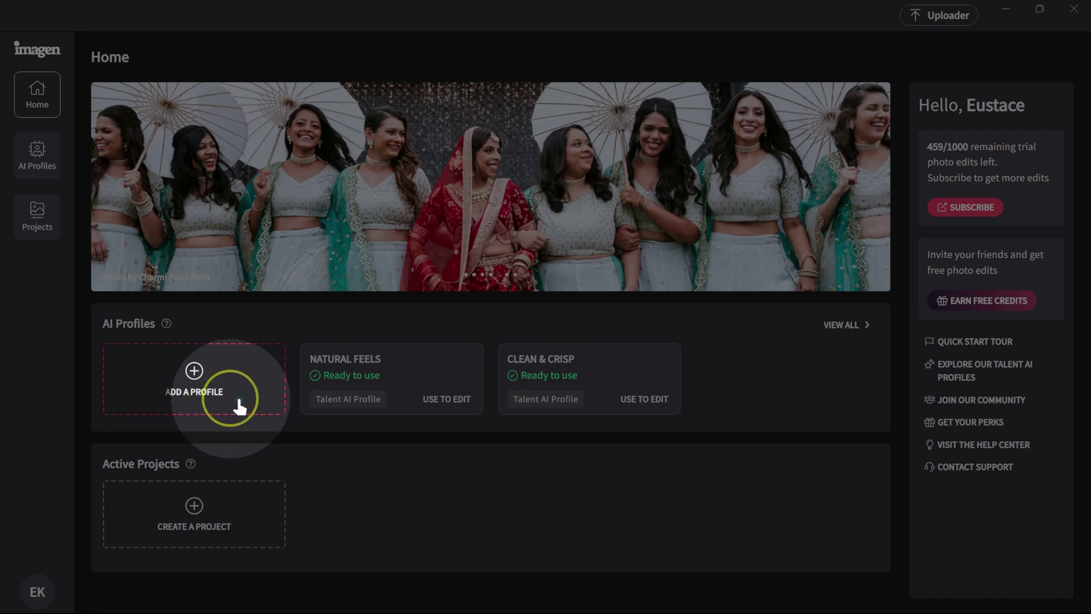
{"action": "left_click", "coordinate": [196, 401]}
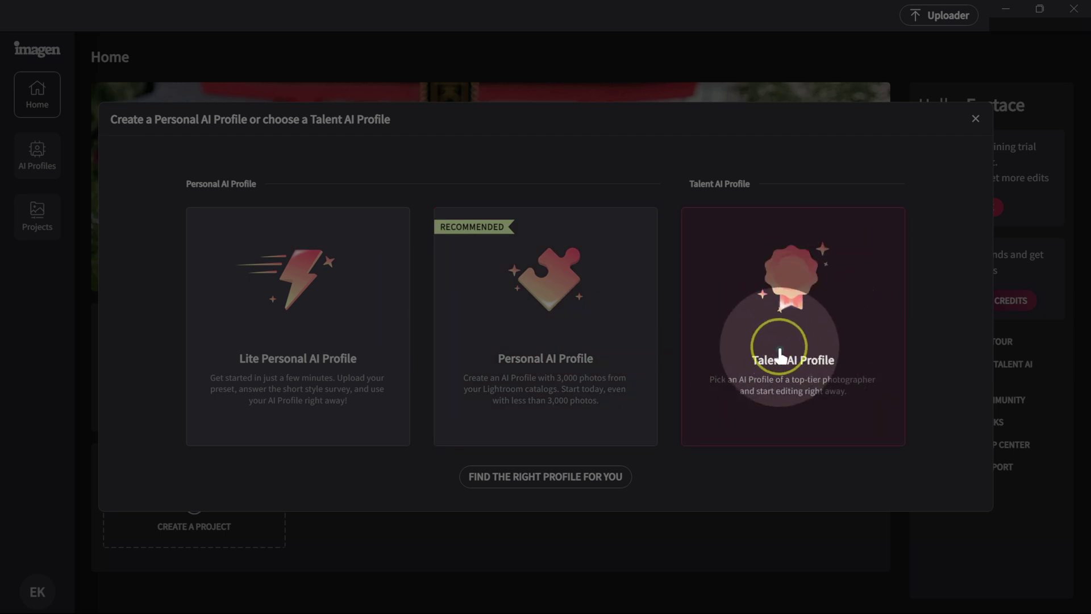
Choose the Talent AI Profile card to open the Use a Talent AI Profile catalogue.
{"action": "left_click", "coordinate": [831, 378]}
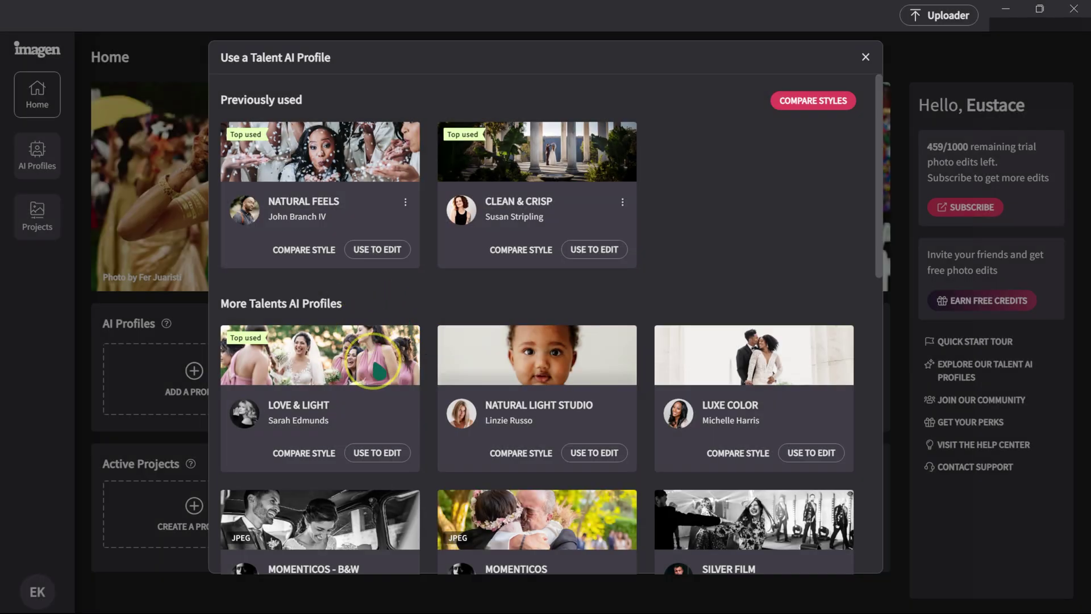
{"action": "scroll", "coordinate": [705, 355], "scroll_direction": "down", "scroll_amount": 3}
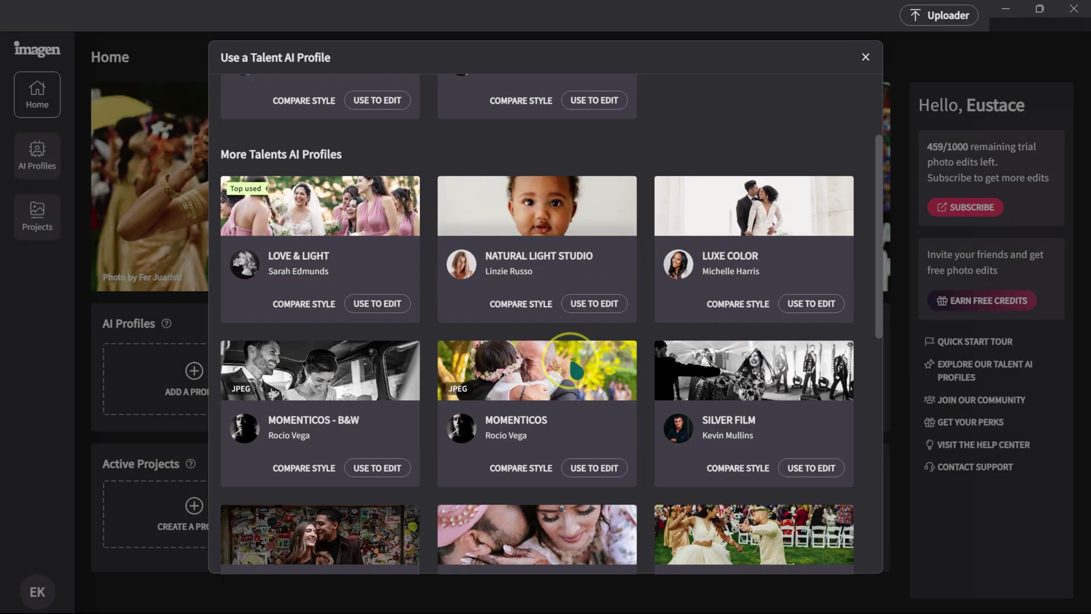
{"action": "scroll", "coordinate": [784, 377], "scroll_direction": "down", "scroll_amount": 2}
{"action": "scroll", "coordinate": [519, 456], "scroll_direction": "down", "scroll_amount": 3}
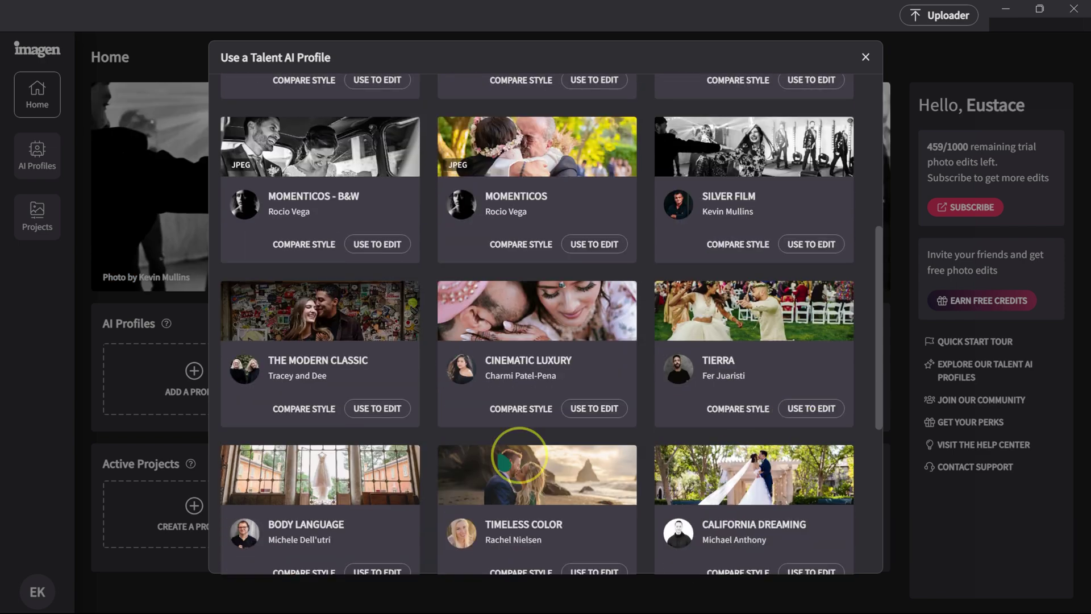
{"action": "scroll", "coordinate": [699, 469], "scroll_direction": "down", "scroll_amount": 2}
{"action": "scroll", "coordinate": [429, 479], "scroll_direction": "down", "scroll_amount": 3}
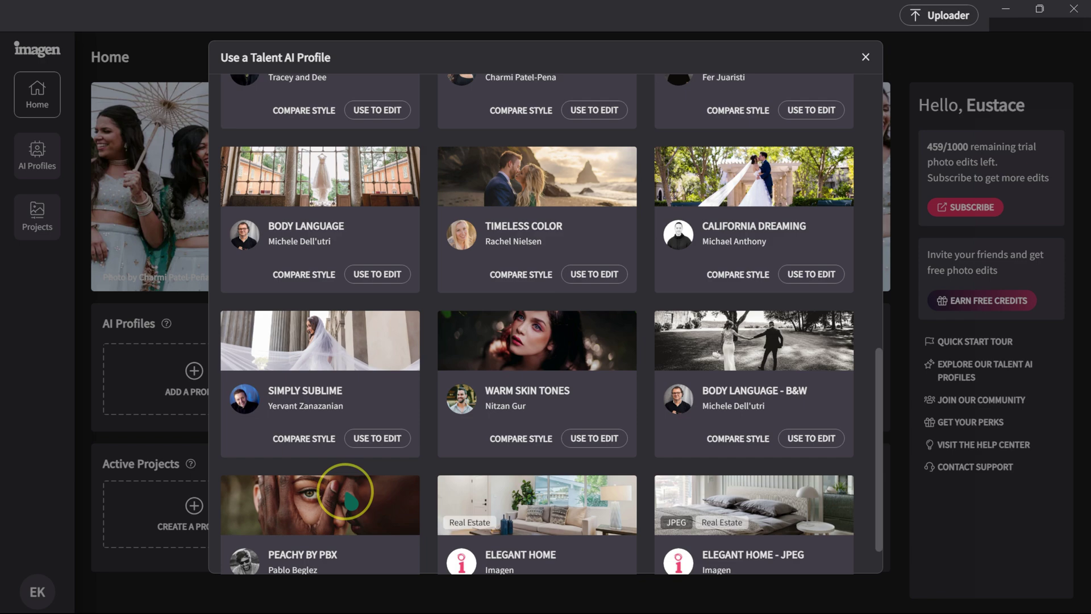
{"action": "scroll", "coordinate": [638, 492], "scroll_direction": "down", "scroll_amount": 1}
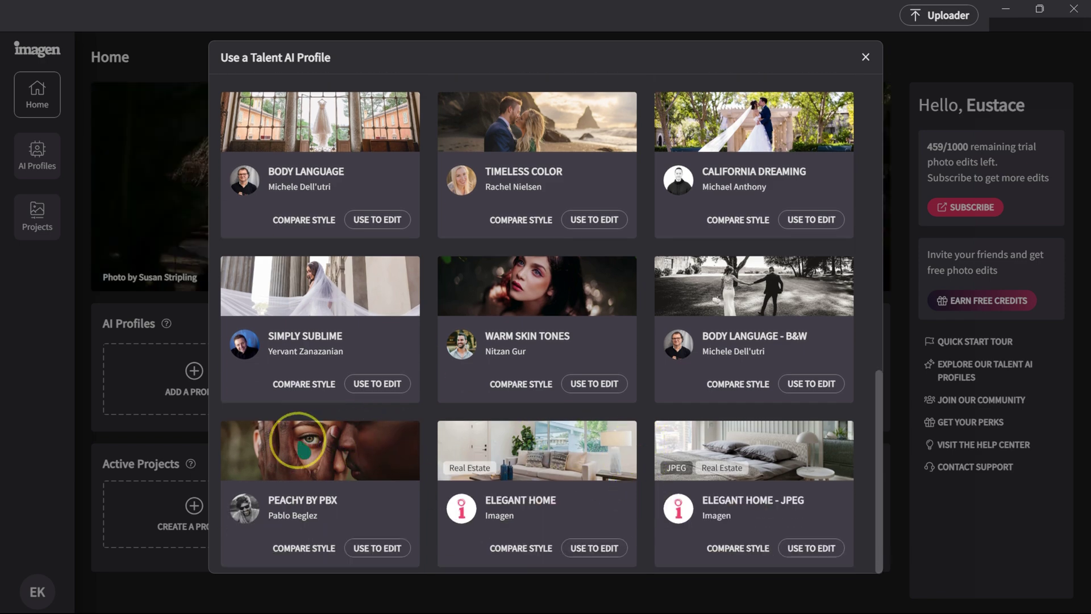
{"action": "scroll", "coordinate": [672, 452], "scroll_direction": "up", "scroll_amount": 12}
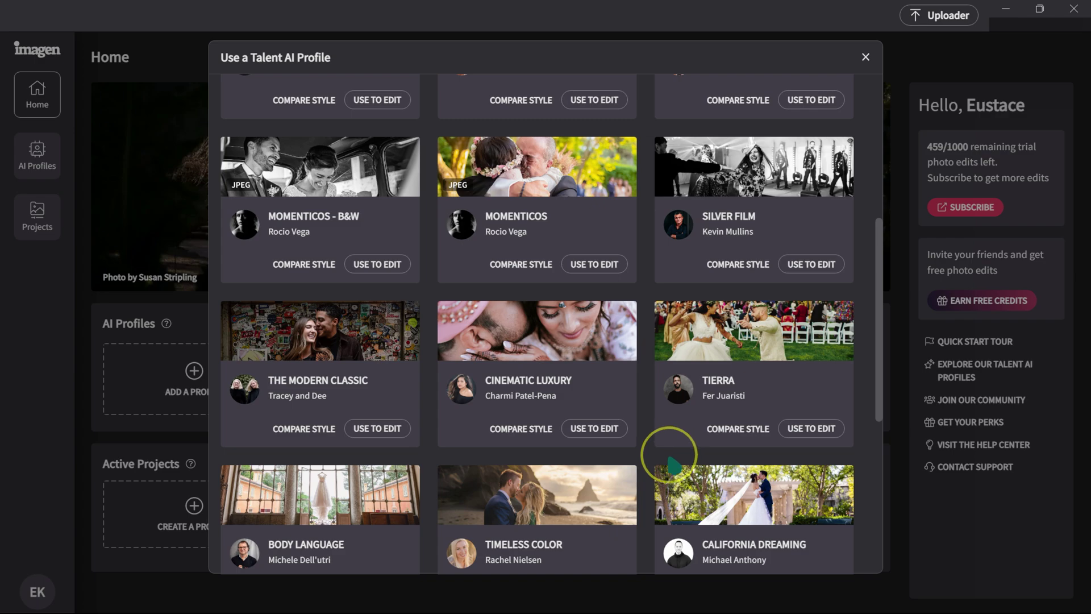
{"action": "scroll", "coordinate": [737, 407], "scroll_direction": "up", "scroll_amount": 1}
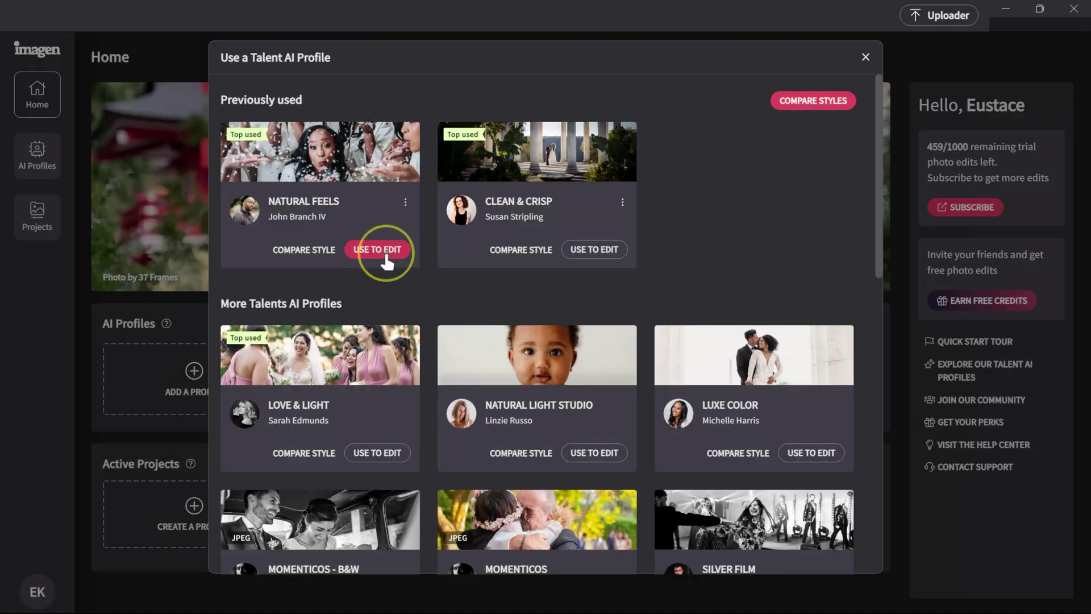
Use NATURAL FEELS for a new project and choose Wedding as its photo type.
{"action": "left_click", "coordinate": [355, 250]}
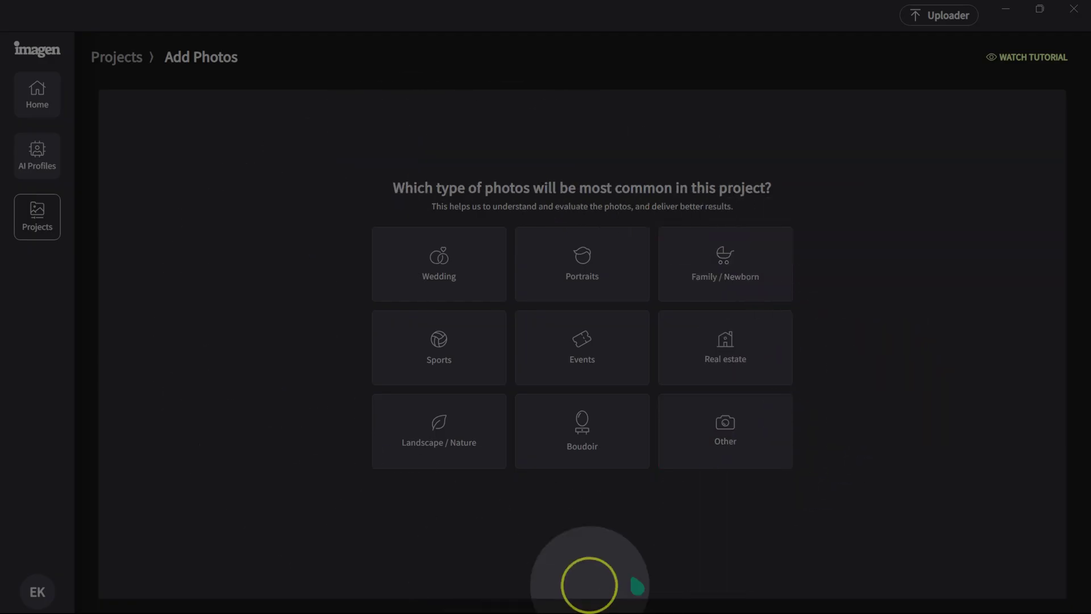
{"action": "left_click", "coordinate": [442, 272]}
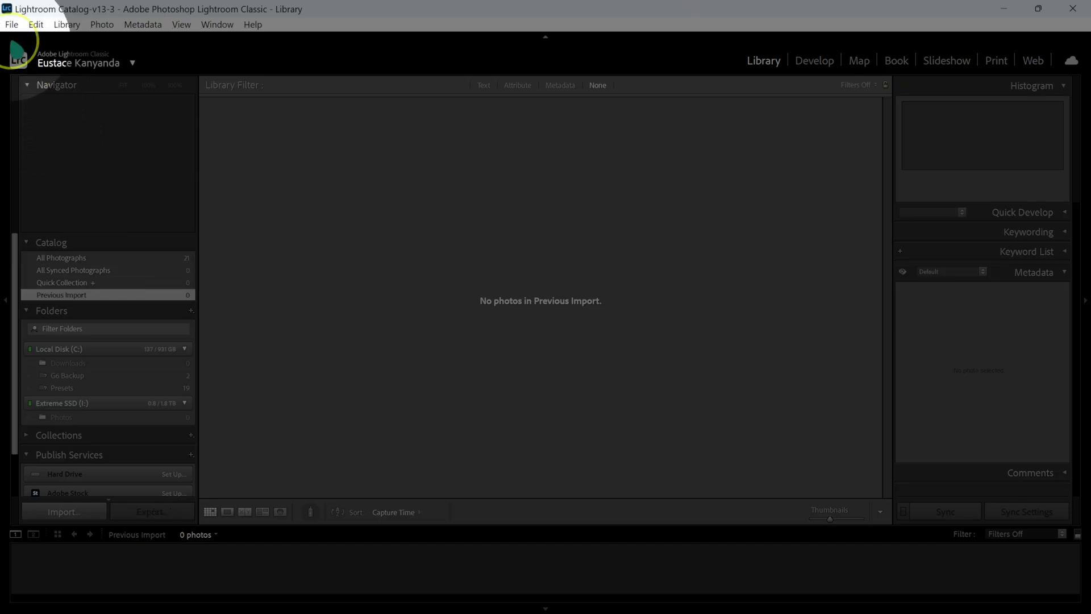
Create a new Lightroom catalog named 'Wedding Demo' in Pictures\Lightroom.
{"action": "left_click", "coordinate": [12, 26]}
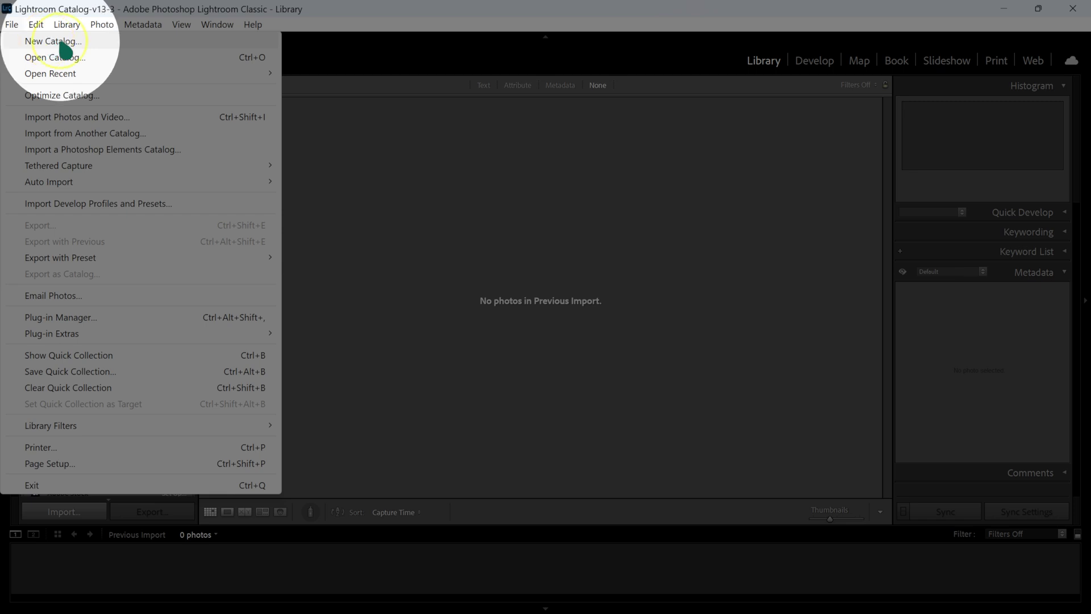
{"action": "left_click", "coordinate": [63, 46]}
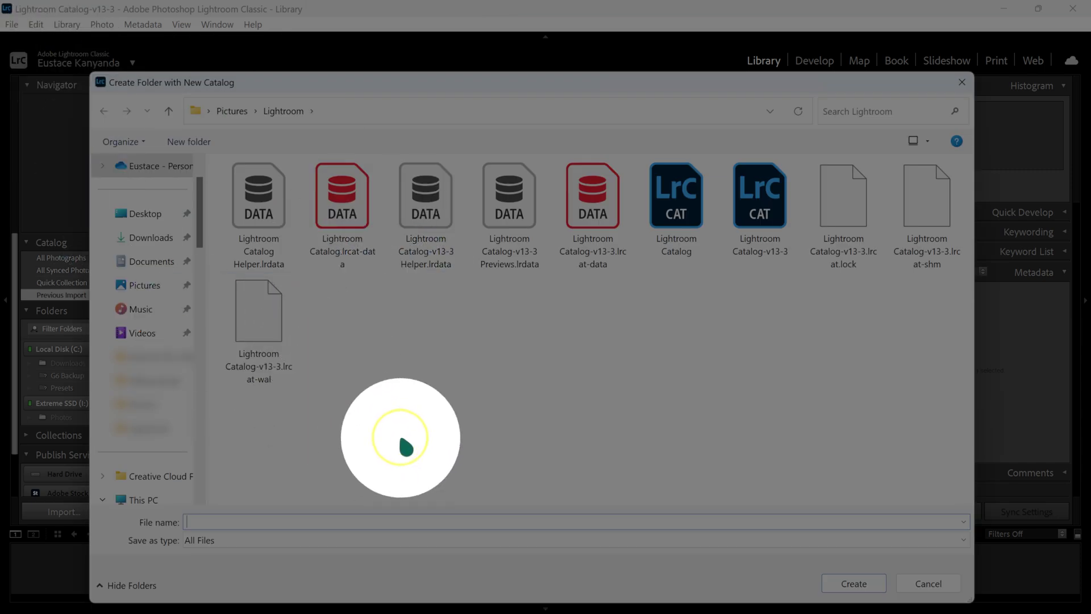
{"action": "left_click", "coordinate": [141, 287]}
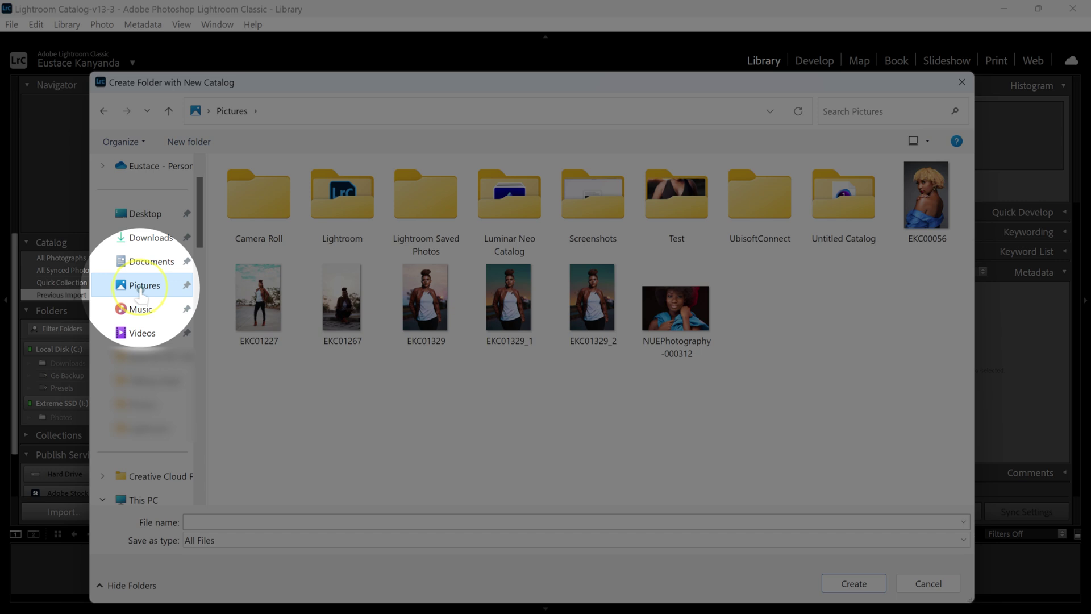
{"action": "double_click", "coordinate": [345, 211]}
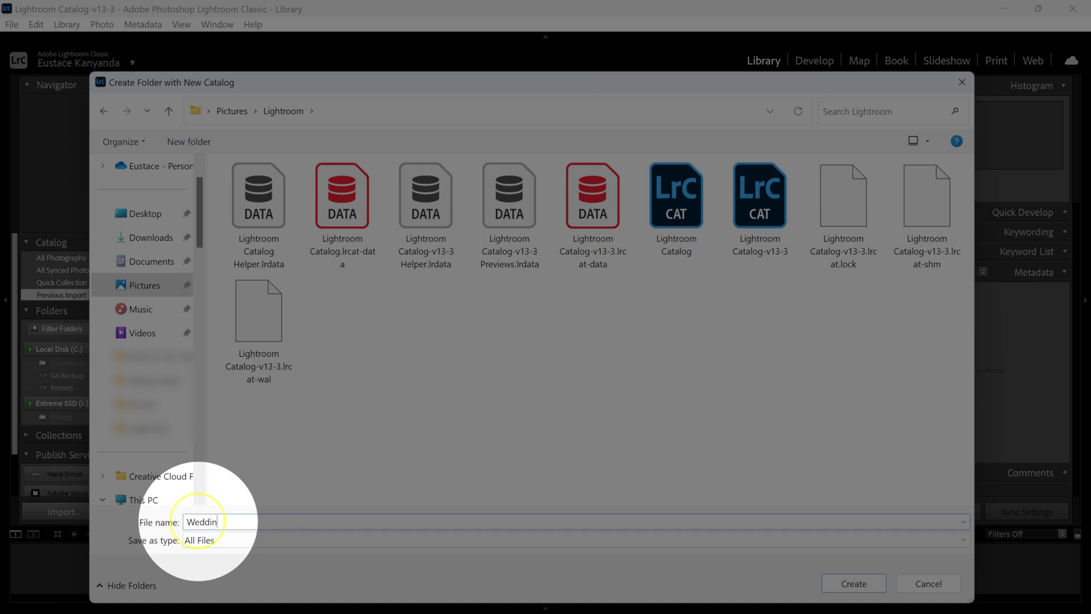
{"action": "type", "text": "o"}
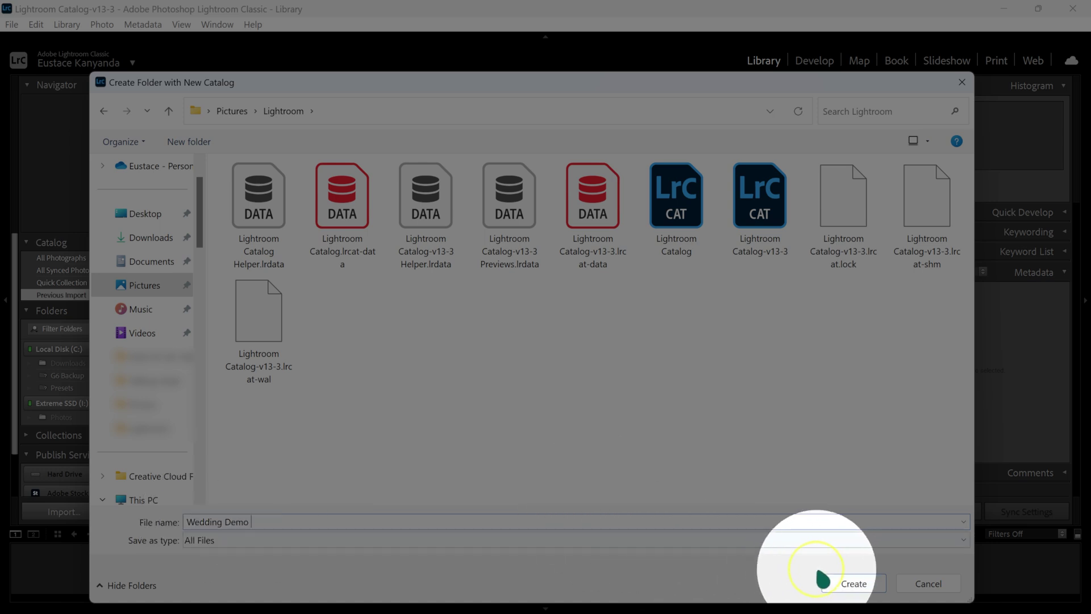
{"action": "left_click", "coordinate": [852, 586]}
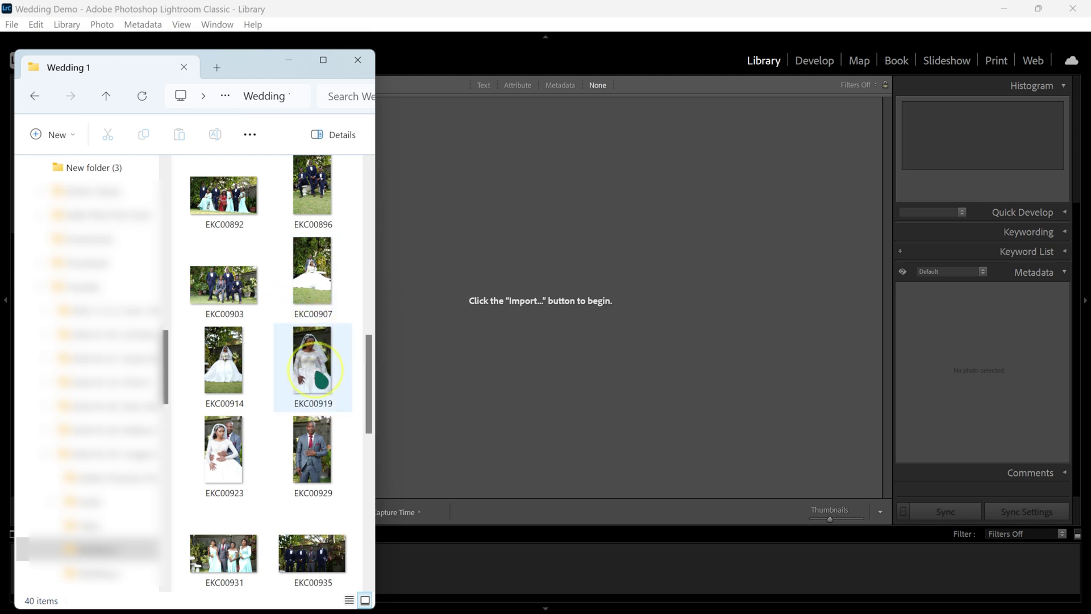
Import all 40 Wedding 1 photos into the Wedding Demo catalog.
{"action": "left_click", "coordinate": [317, 366]}
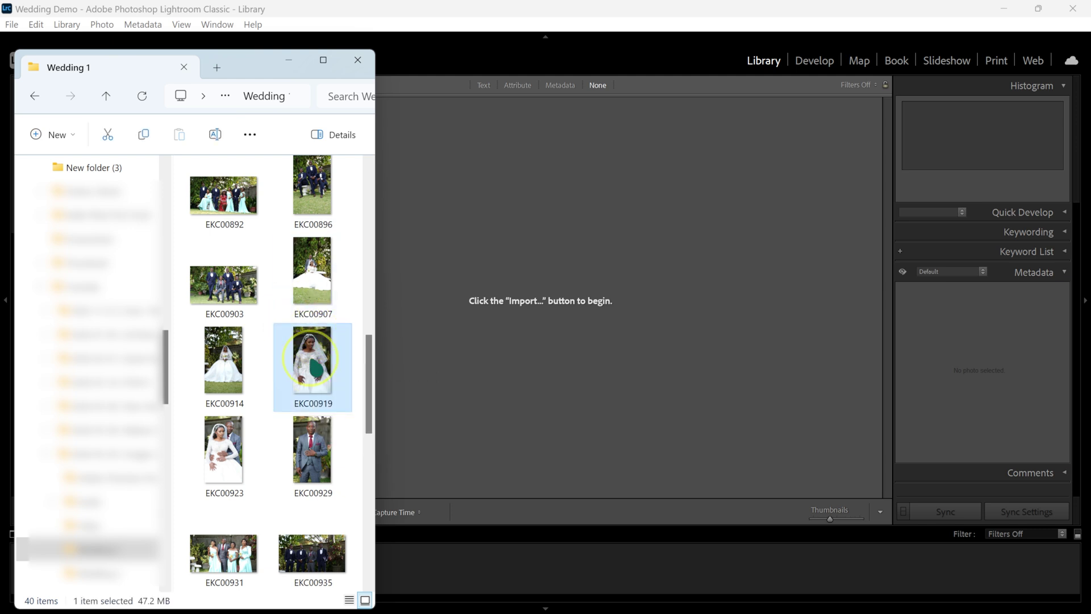
{"action": "key", "text": "ctrl+a"}
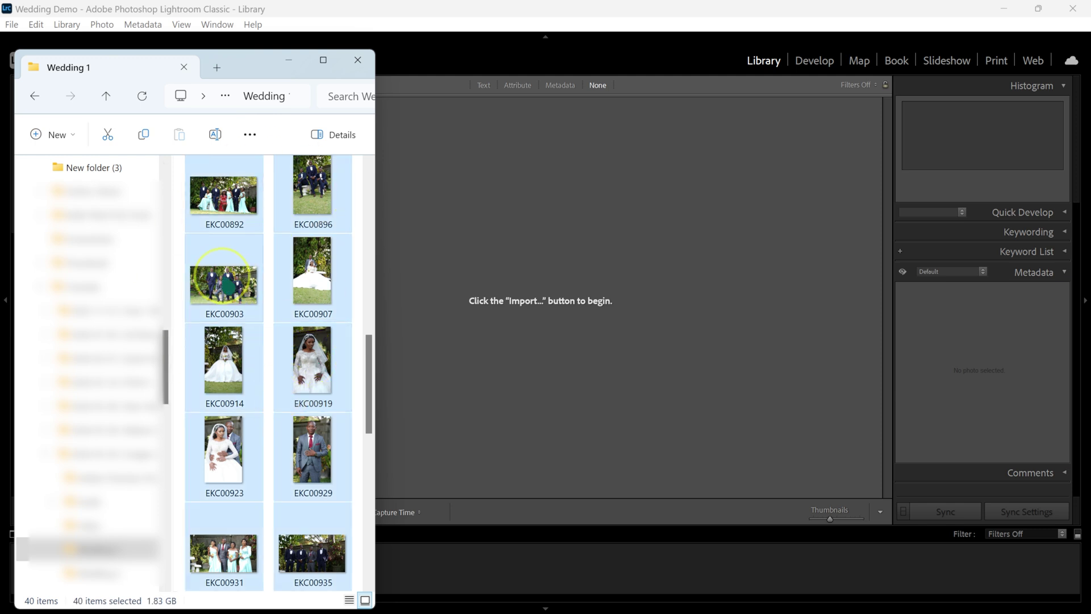
{"action": "left_click_drag", "start_coordinate": [547, 285], "coordinate": [547, 285]}
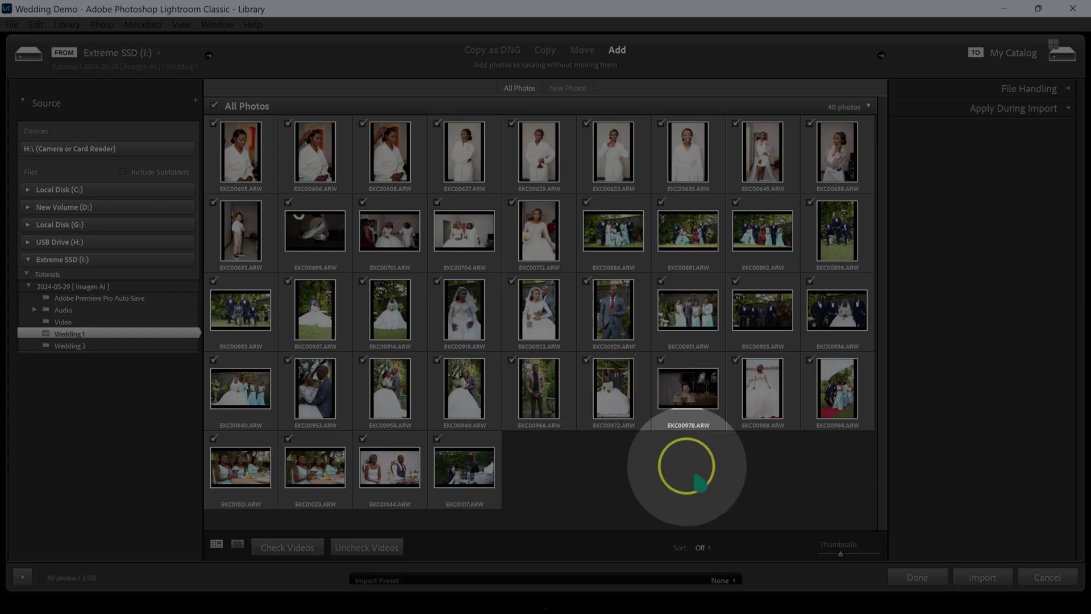
{"action": "left_click", "coordinate": [998, 579]}
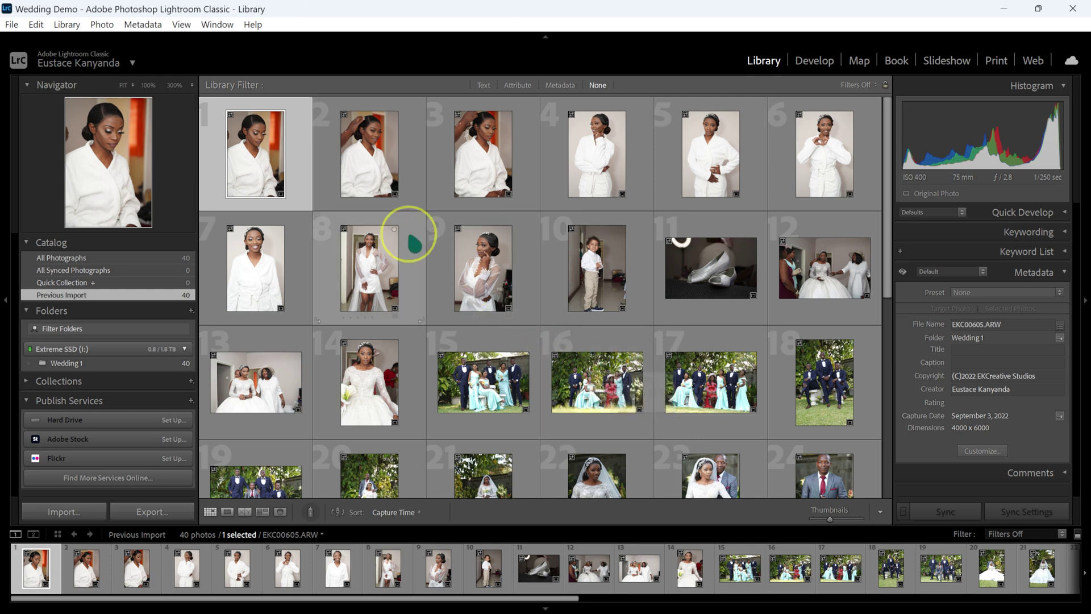
Browse the wedding photos in Loupe and Grid views, then quit Lightroom Classic.
{"action": "left_click", "coordinate": [734, 311]}
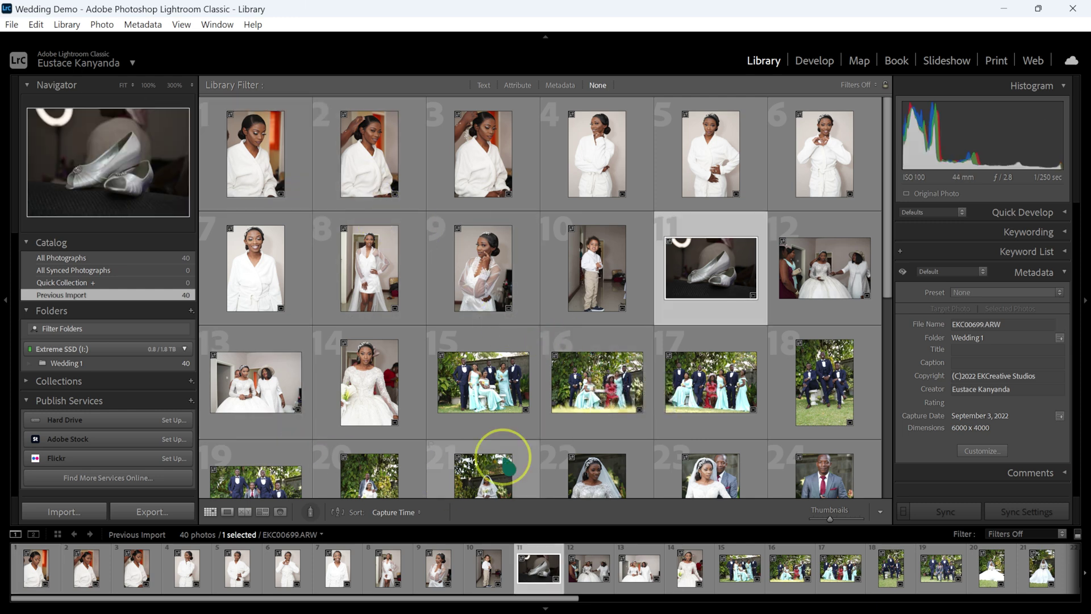
{"action": "double_click", "coordinate": [712, 283]}
{"action": "double_click", "coordinate": [699, 384]}
{"action": "double_click", "coordinate": [711, 358]}
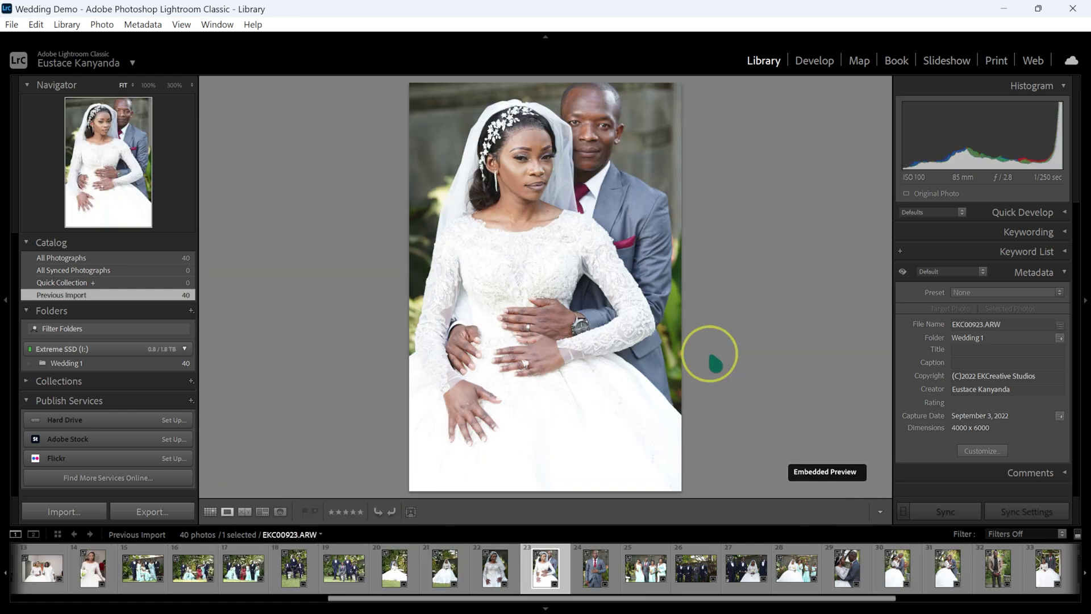
{"action": "key", "text": "Right"}
{"action": "key", "text": "Right"}
{"action": "key", "text": "Right"}
{"action": "key", "text": "Right"}
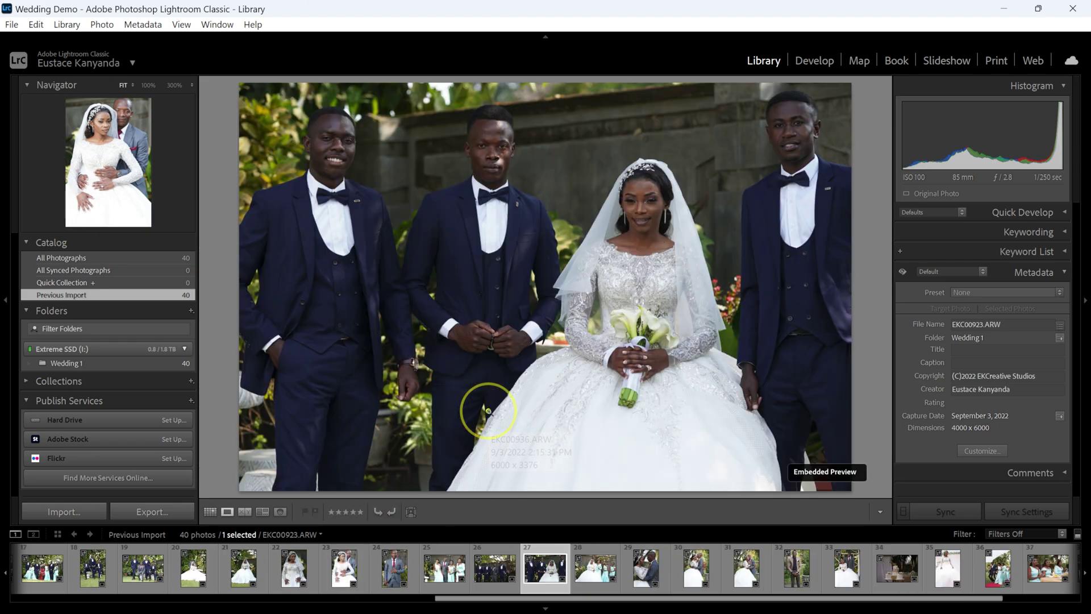
{"action": "key", "text": "g"}
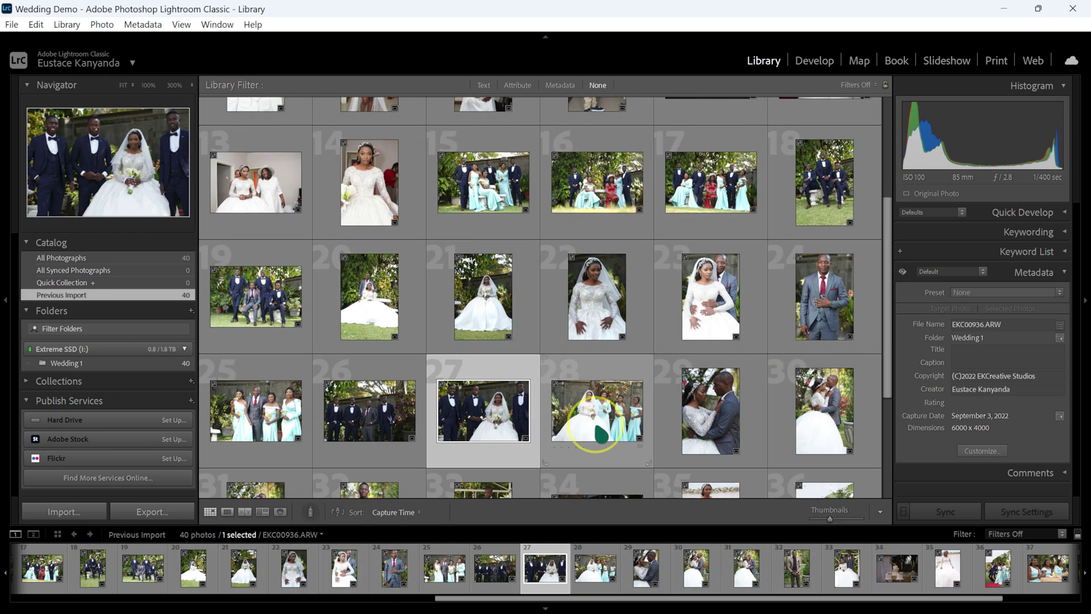
{"action": "scroll", "coordinate": [595, 432], "scroll_direction": "down", "scroll_amount": 2}
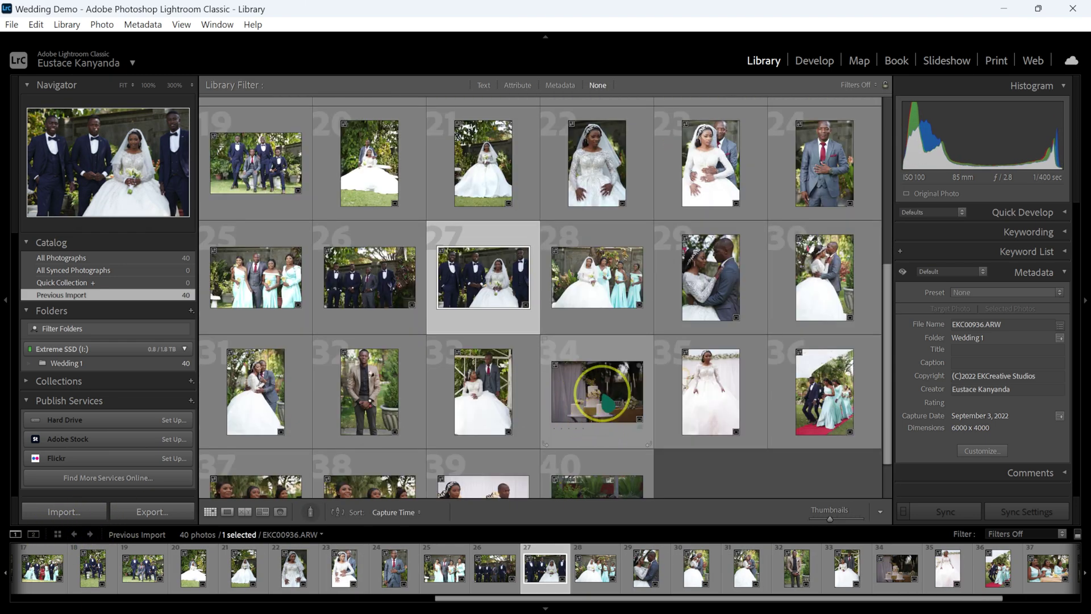
{"action": "key", "text": "ctrl+z"}
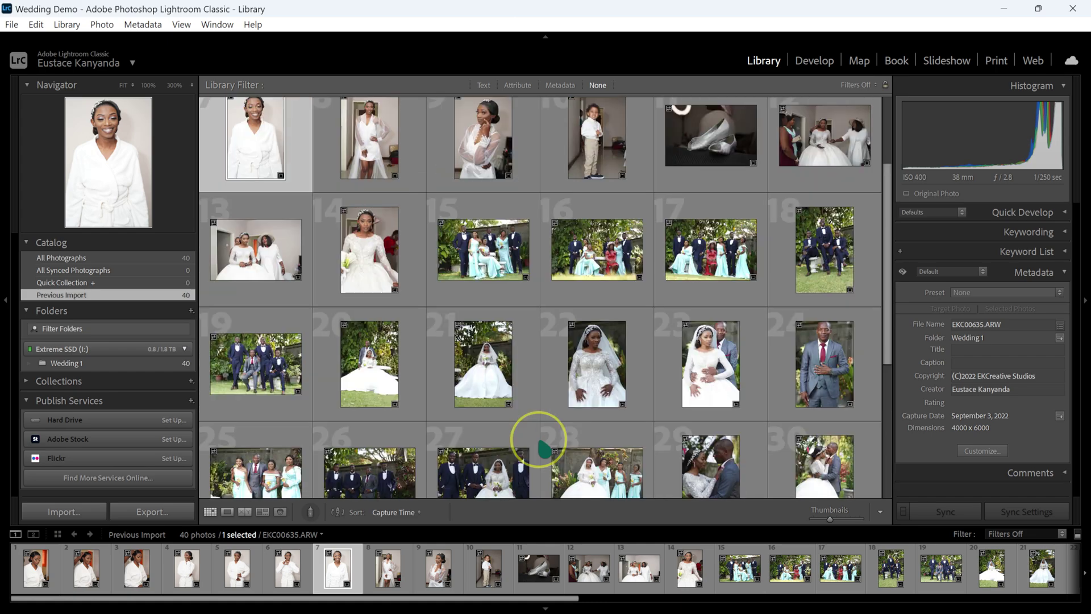
{"action": "scroll", "coordinate": [539, 439], "scroll_direction": "down", "scroll_amount": 5}
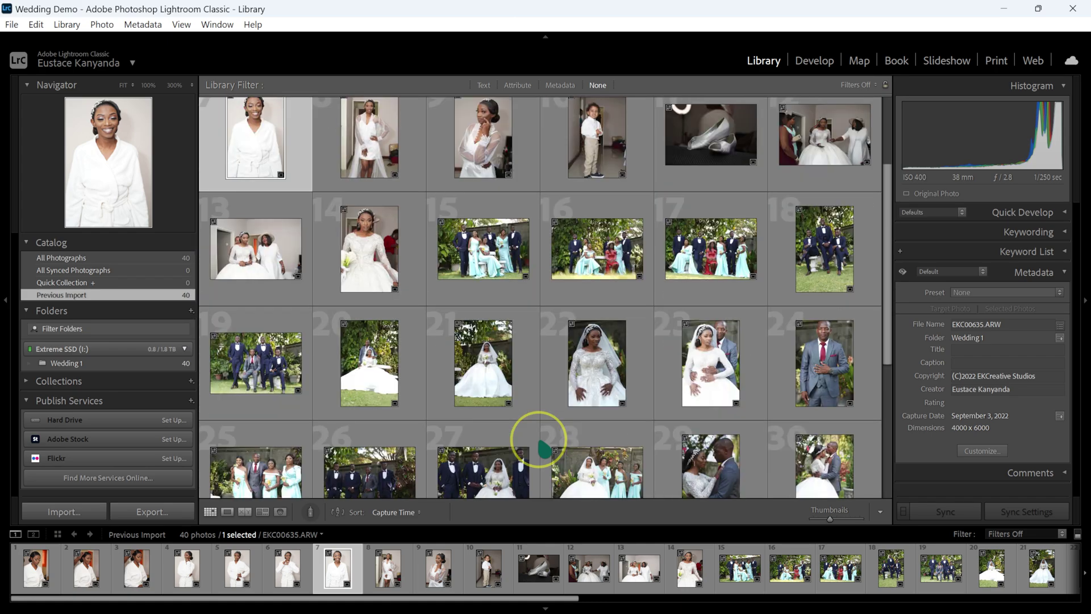
{"action": "left_click", "coordinate": [1073, 9]}
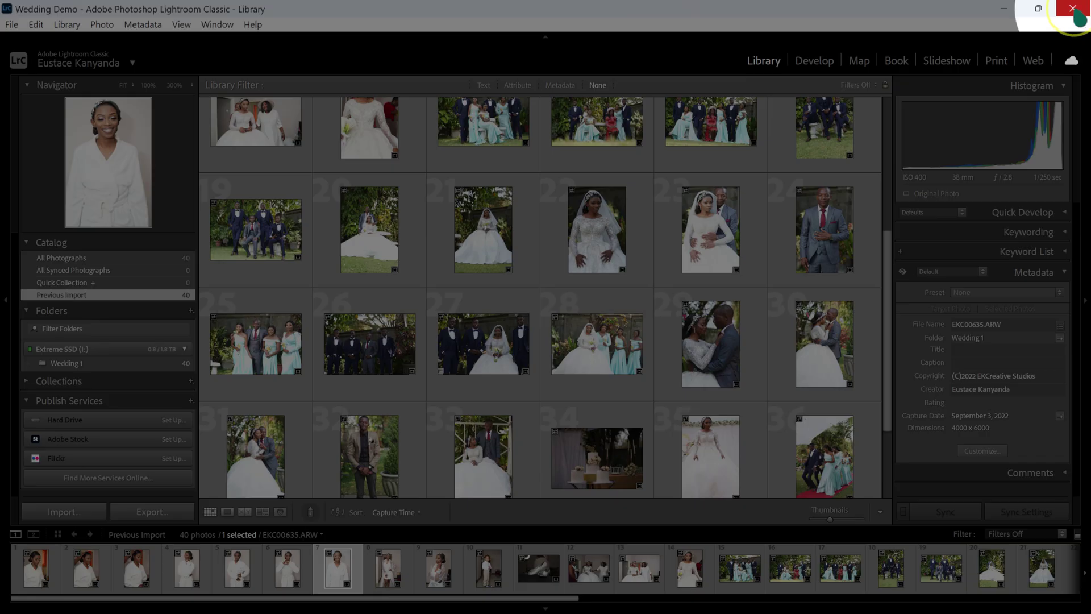
{"action": "left_click", "coordinate": [607, 320]}
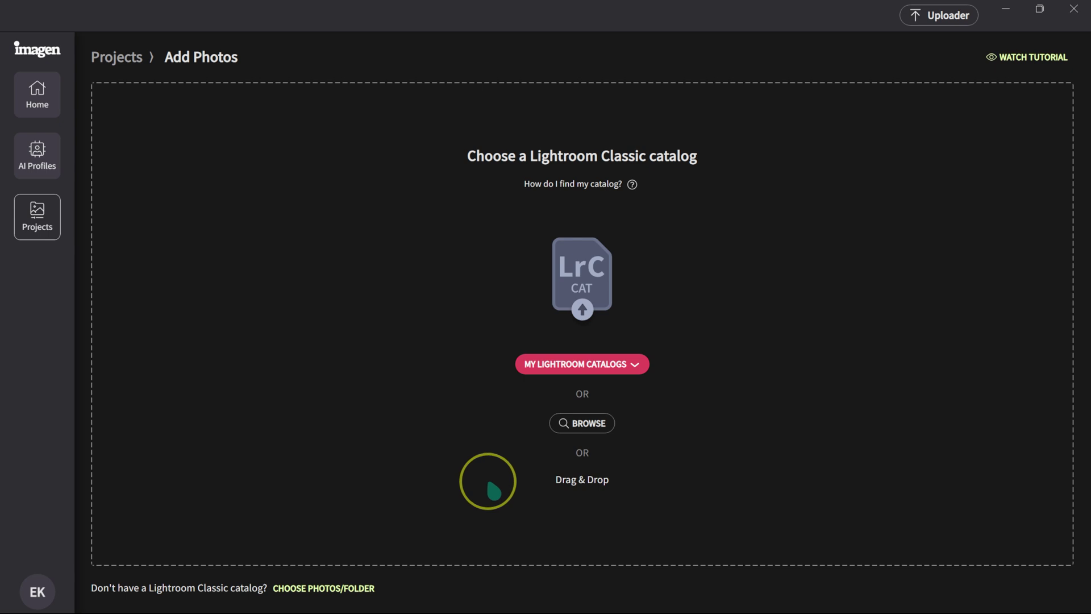
Drag Wedding Demo.lrcat from Pictures\Lightroom\Wedding Demo onto Imagen's drop area.
{"action": "key", "text": "super+e"}
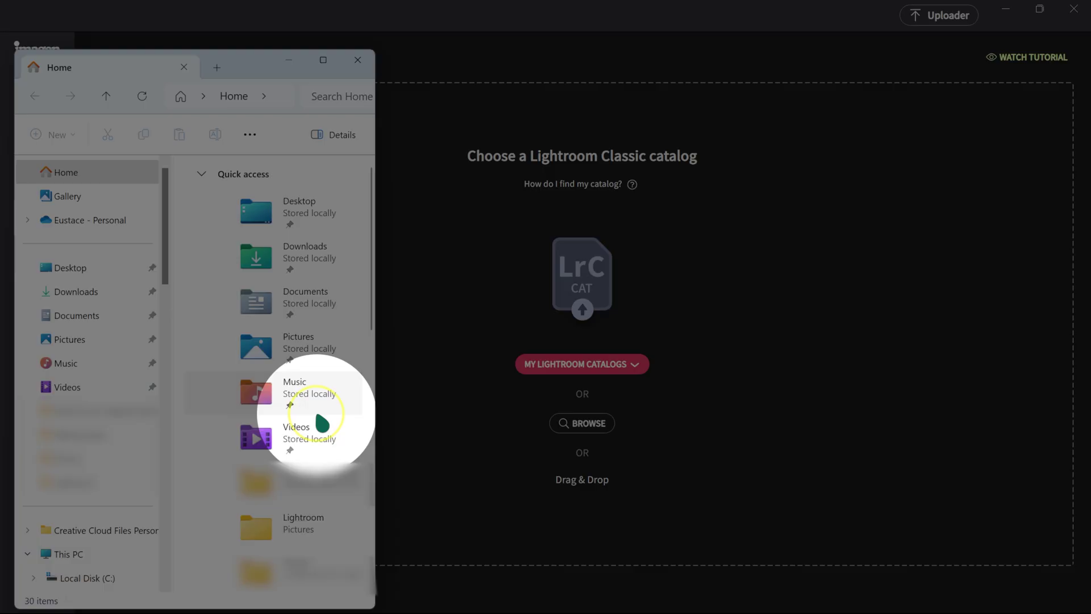
{"action": "left_click", "coordinate": [69, 339]}
{"action": "double_click", "coordinate": [324, 221]}
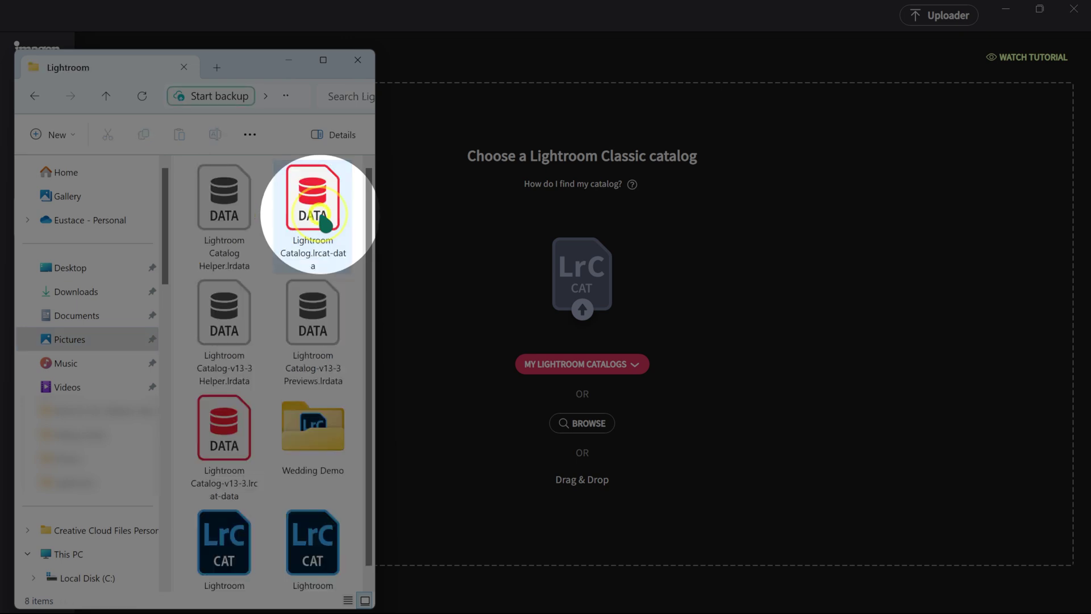
{"action": "double_click", "coordinate": [322, 438]}
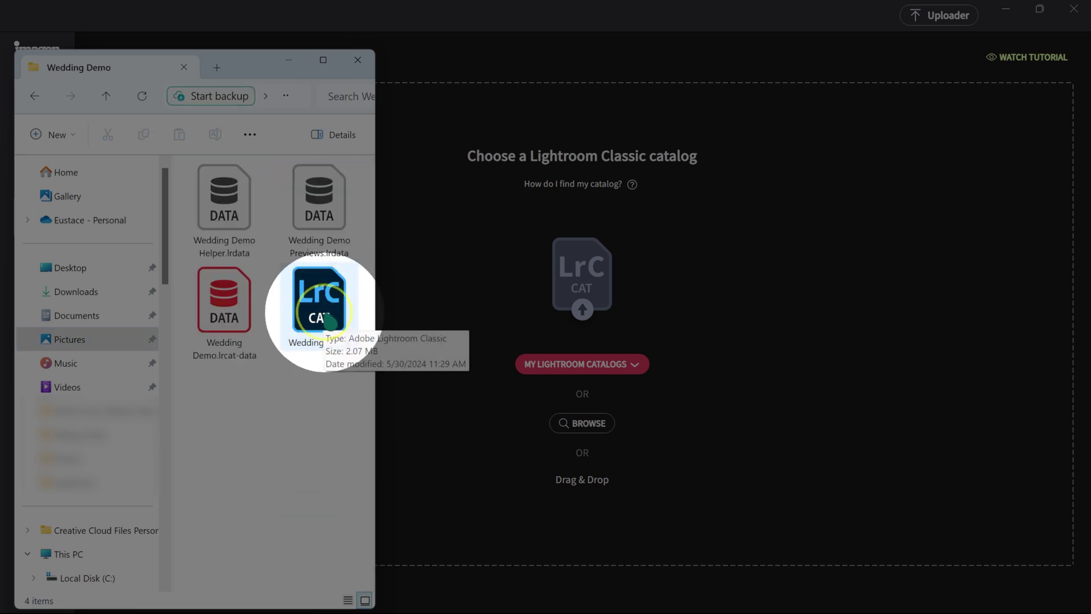
{"action": "left_click_drag", "start_coordinate": [330, 321], "coordinate": [719, 346]}
Name the project 'Tutorial Demo', enable Crop and Straighten, select Wedding 1, and upload.
{"action": "left_click", "coordinate": [199, 122]}
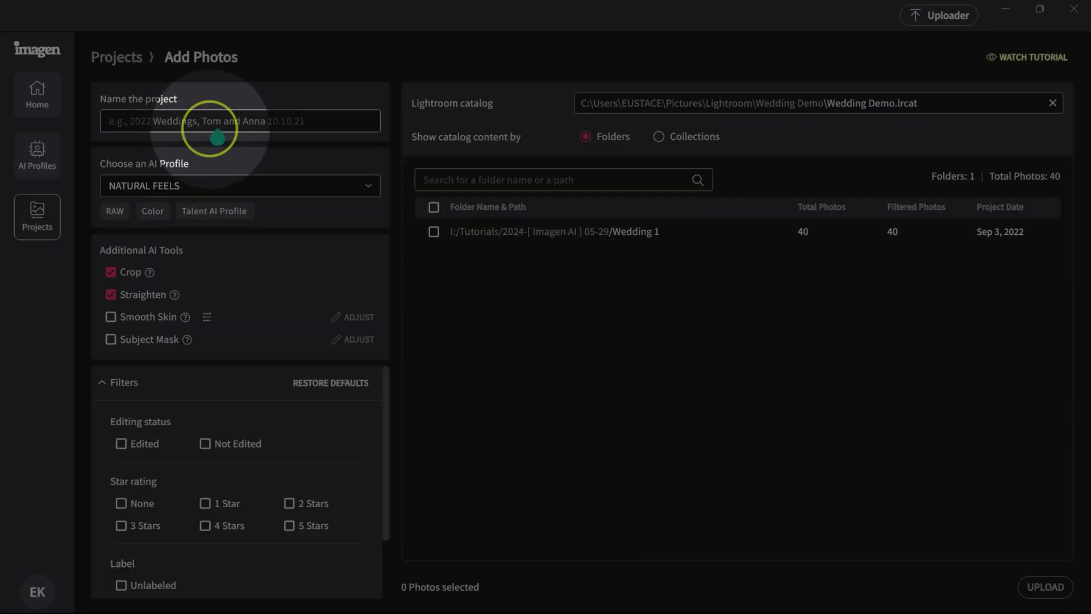
{"action": "type", "text": "Tutorial Demo"}
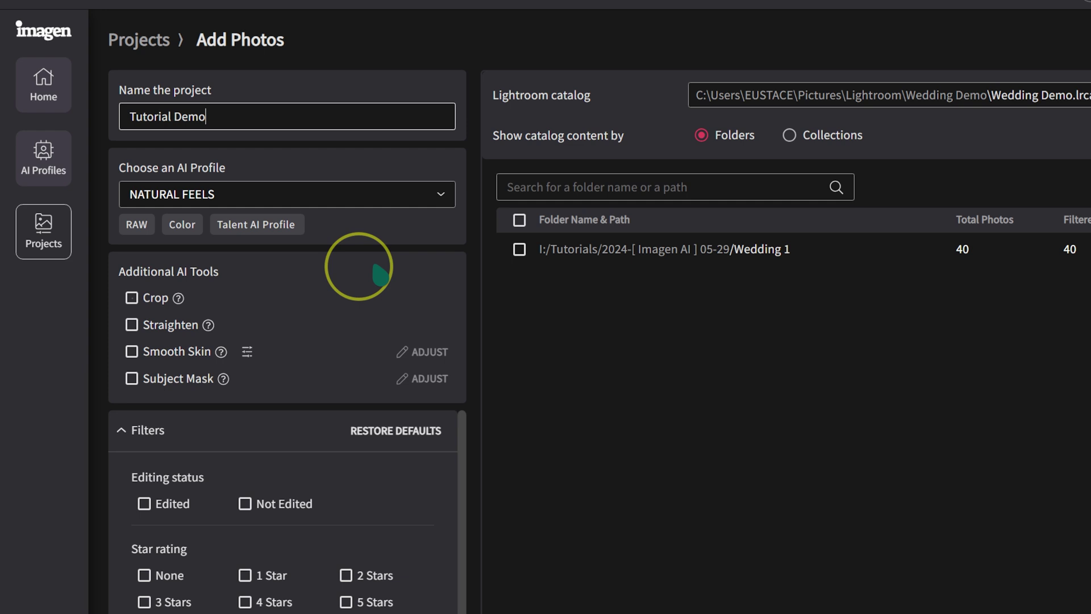
{"action": "left_click", "coordinate": [132, 298]}
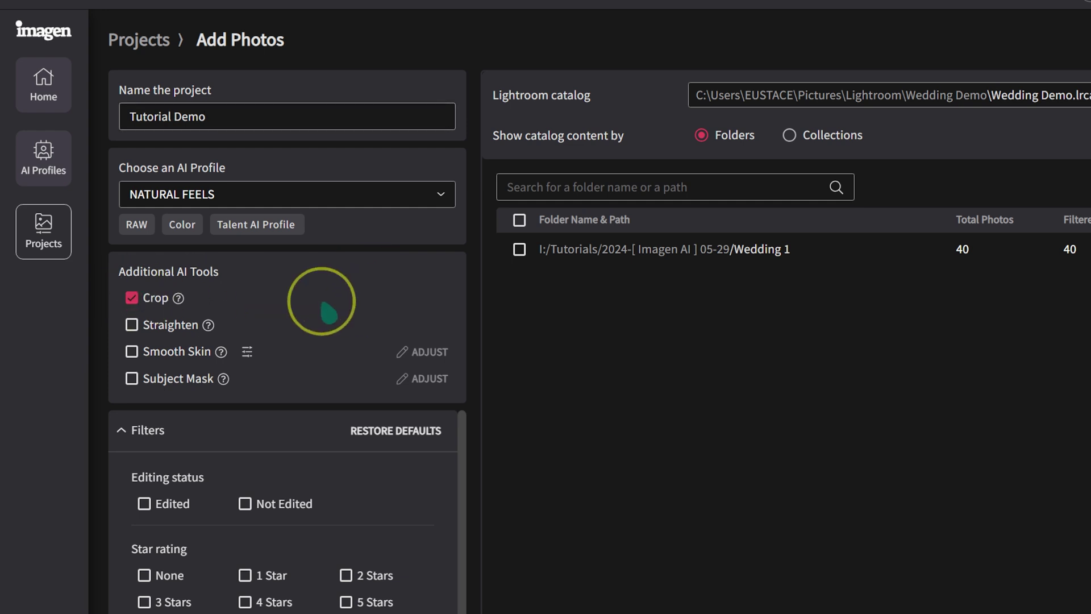
{"action": "left_click", "coordinate": [132, 325]}
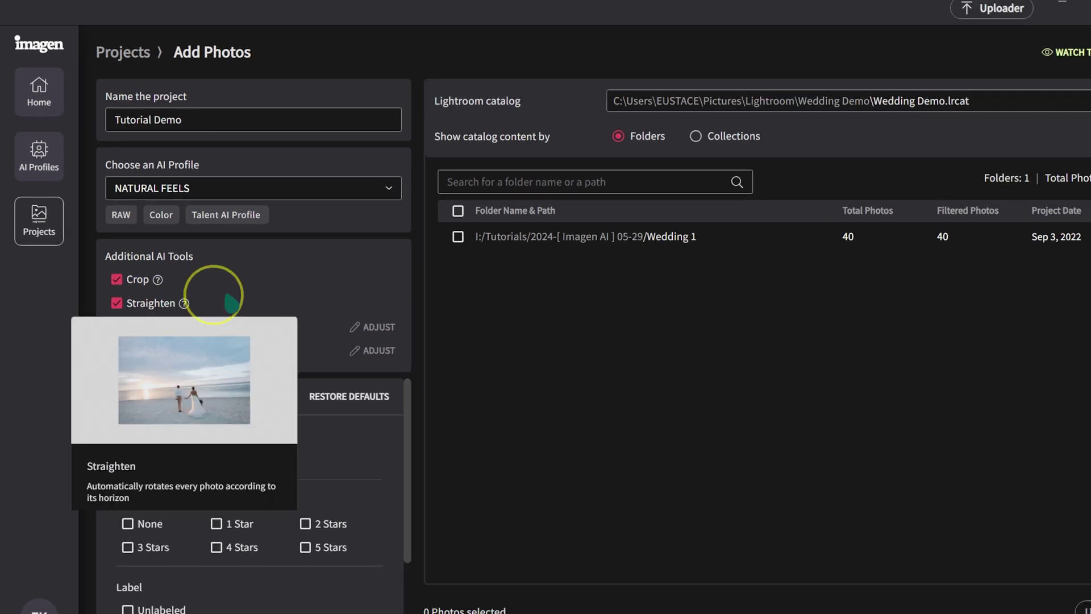
{"action": "scroll", "coordinate": [318, 470], "scroll_direction": "down", "scroll_amount": 3}
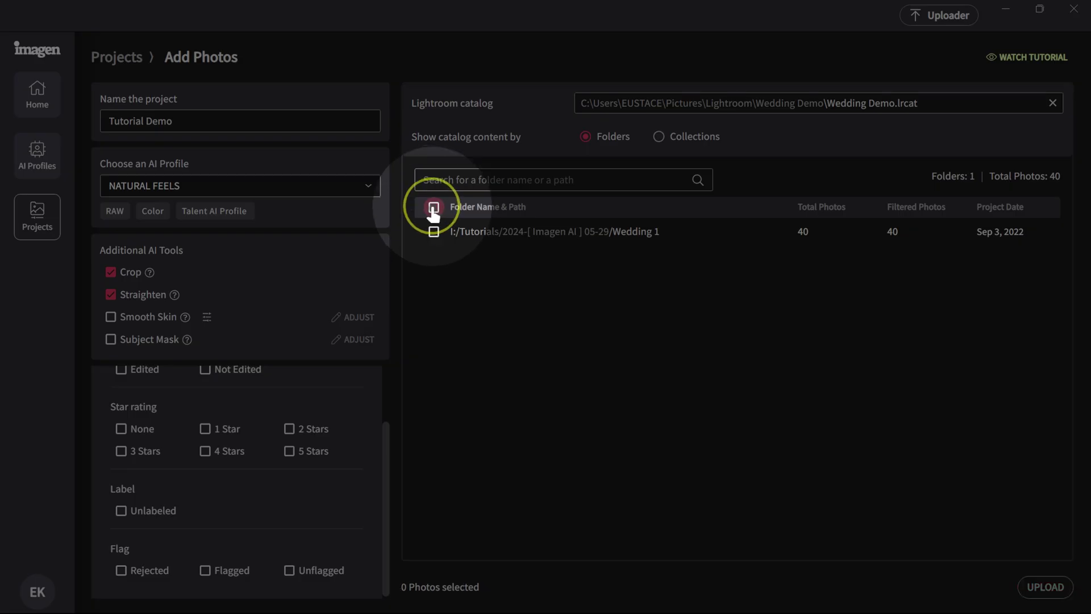
{"action": "left_click", "coordinate": [433, 208]}
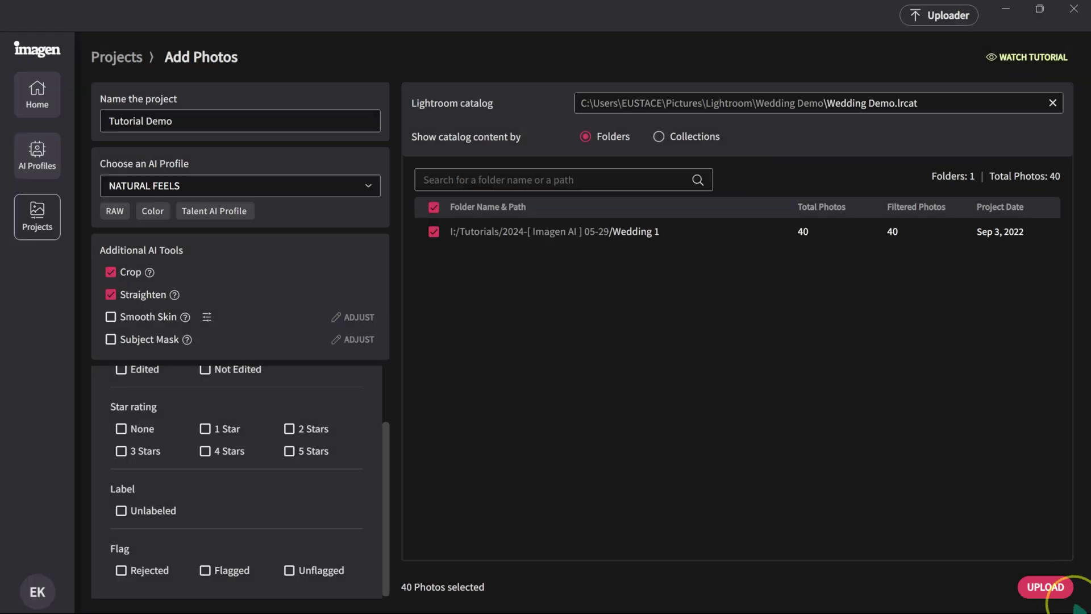
{"action": "left_click", "coordinate": [1046, 587]}
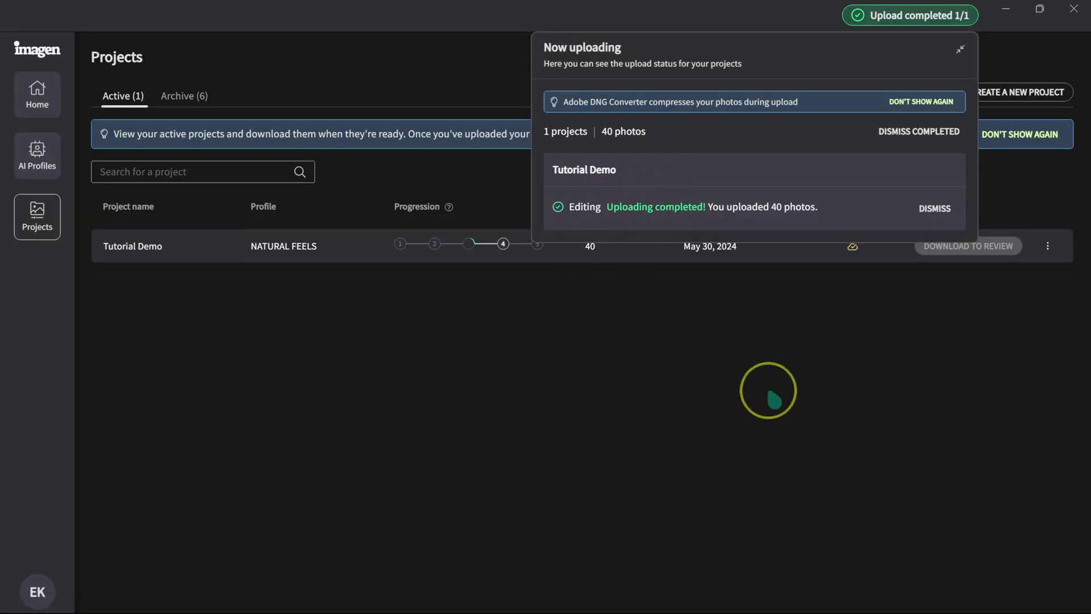
Download the Tutorial Demo edits into the Wedding Demo catalog, accepting the overwrite of earlier edits.
{"action": "left_click", "coordinate": [960, 50]}
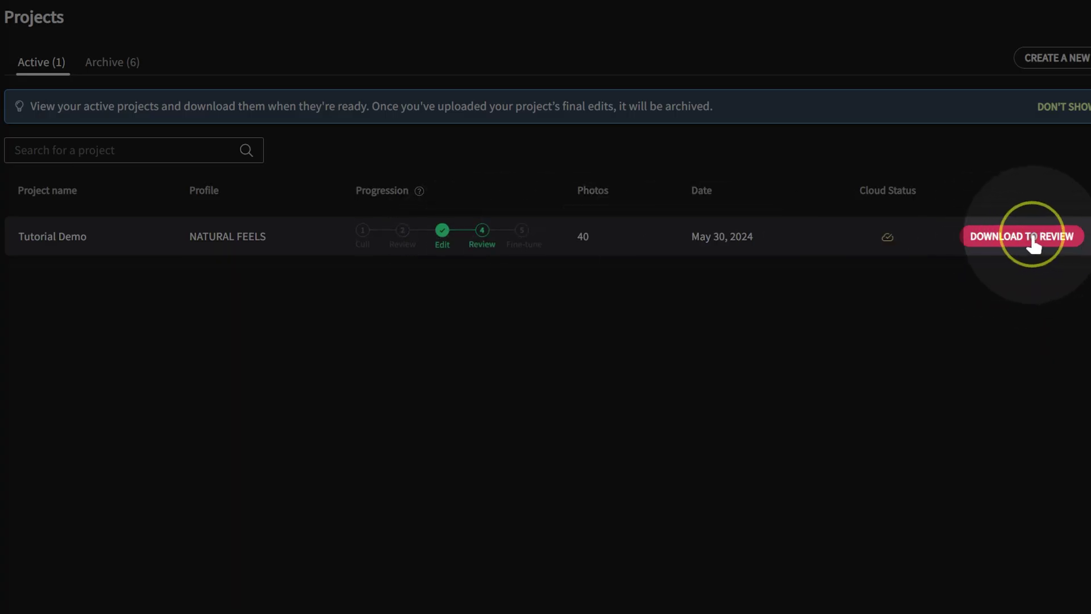
{"action": "left_click", "coordinate": [1033, 244]}
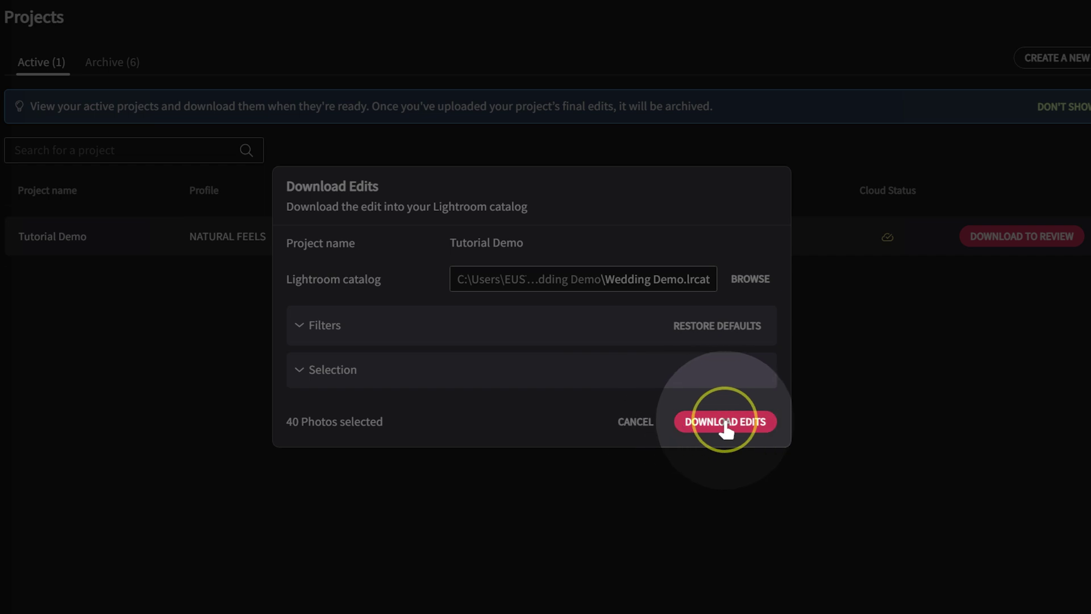
{"action": "left_click", "coordinate": [729, 426]}
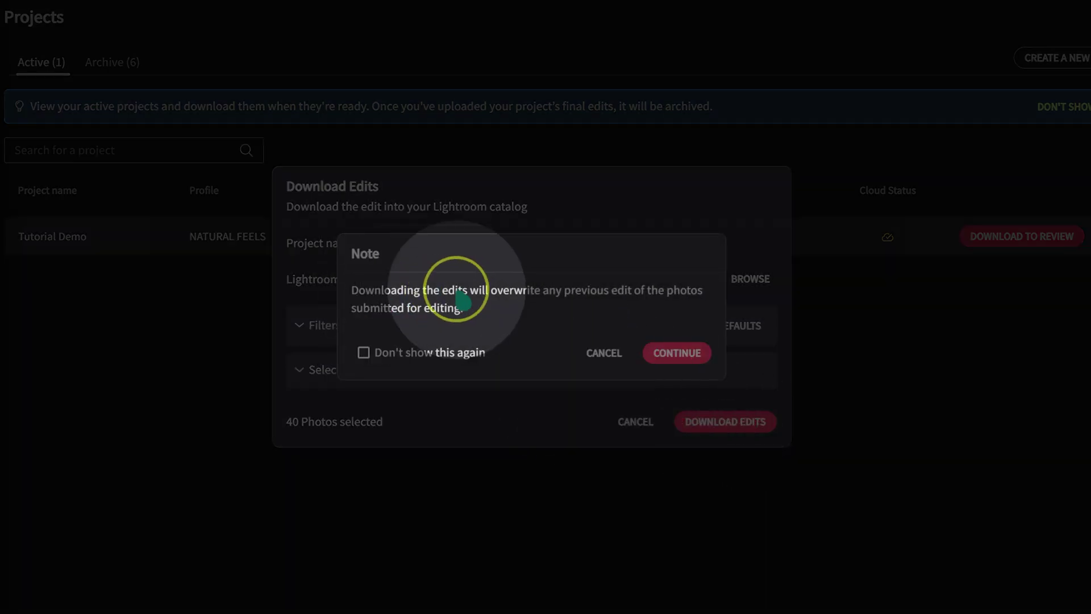
{"action": "left_click", "coordinate": [652, 357]}
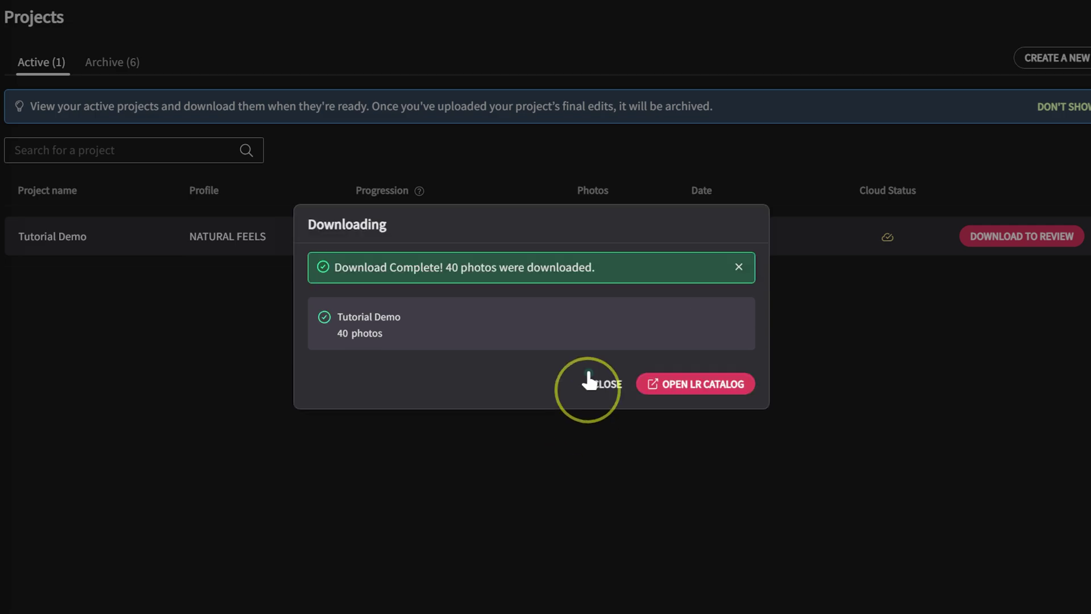
Open the updated Wedding Demo catalog in Lightroom Classic and view photo 1 full size.
{"action": "left_click", "coordinate": [691, 391]}
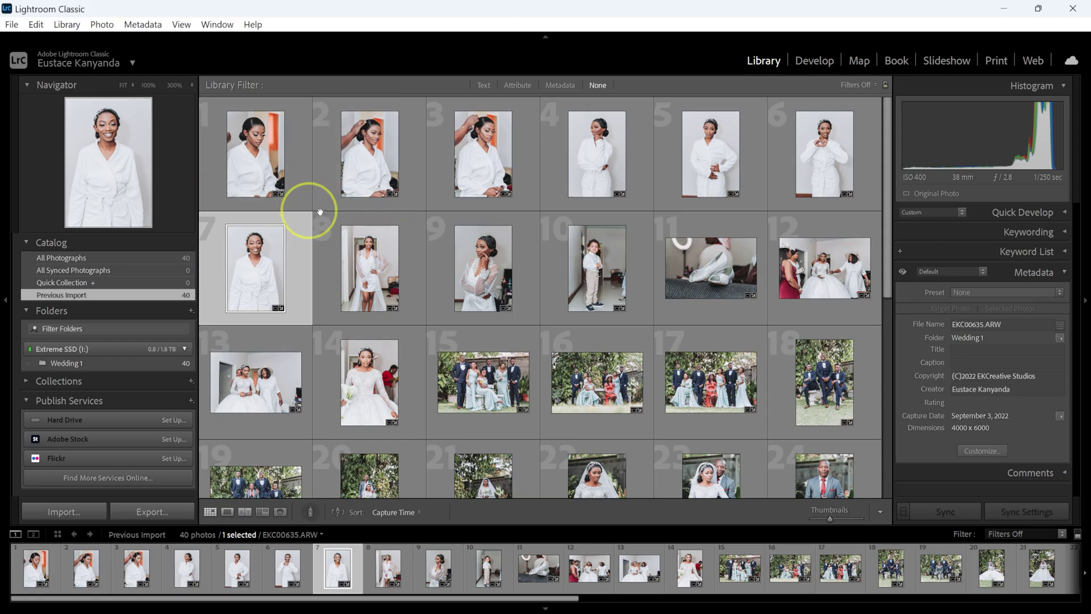
{"action": "scroll", "coordinate": [546, 240], "scroll_direction": "down", "scroll_amount": 2}
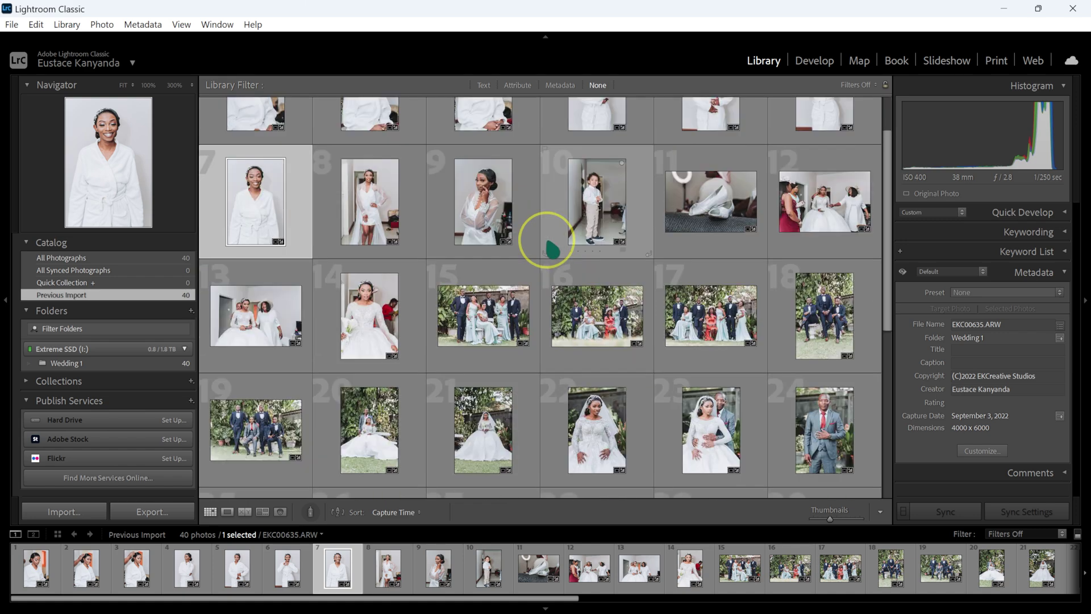
{"action": "scroll", "coordinate": [546, 242], "scroll_direction": "down", "scroll_amount": 1}
{"action": "scroll", "coordinate": [259, 149], "scroll_direction": "up", "scroll_amount": 2}
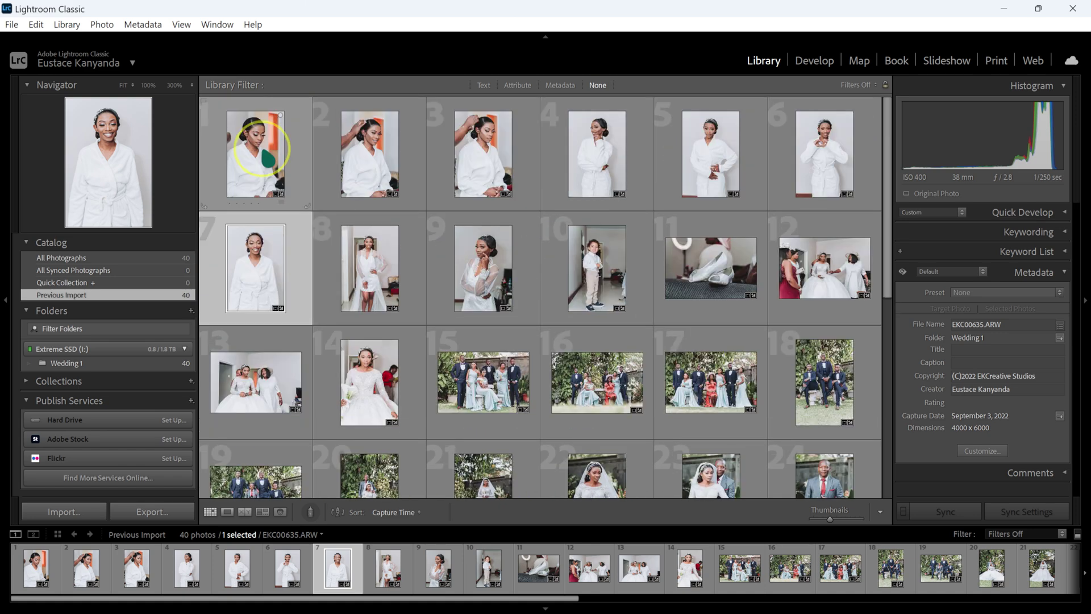
{"action": "double_click", "coordinate": [259, 149]}
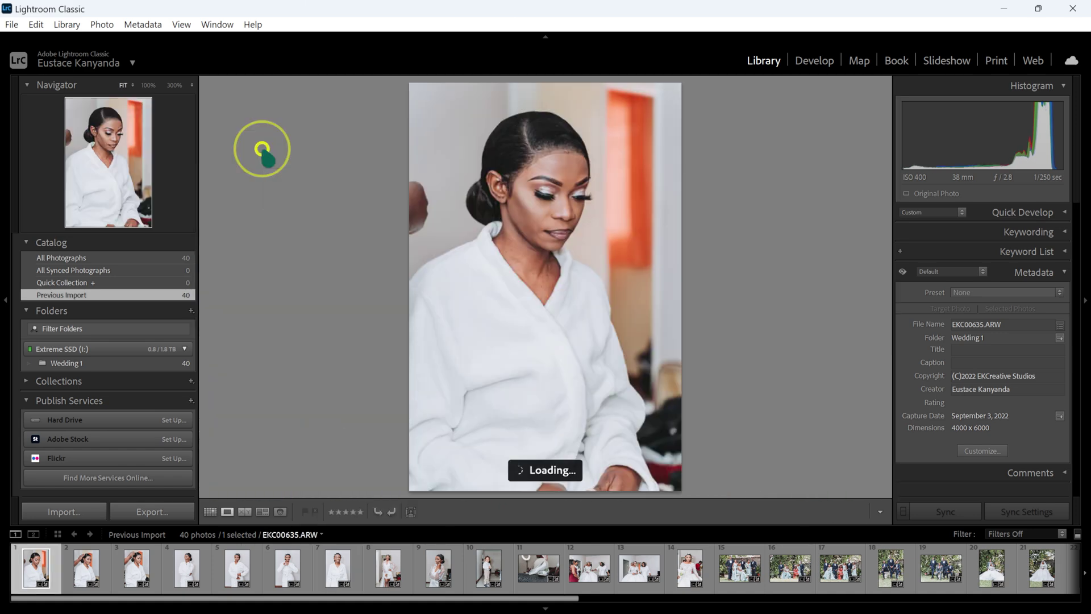
{"action": "left_click", "coordinate": [57, 534]}
In Develop, compare photo 1's AI edit against Reset All Settings, keeping the edit.
{"action": "left_click", "coordinate": [815, 61]}
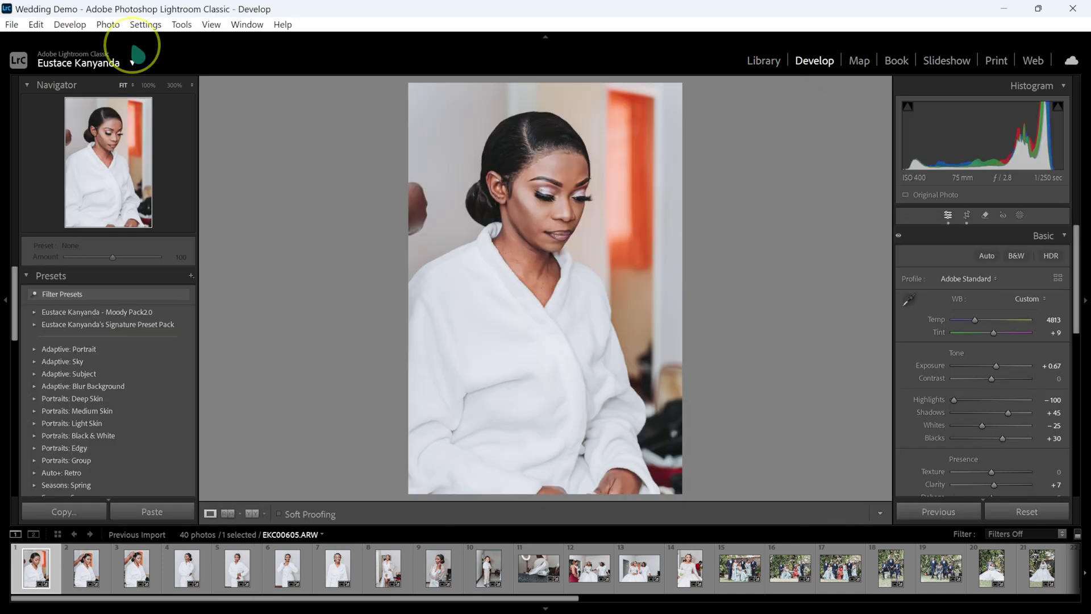
{"action": "left_click", "coordinate": [145, 25]}
{"action": "left_click", "coordinate": [165, 39]}
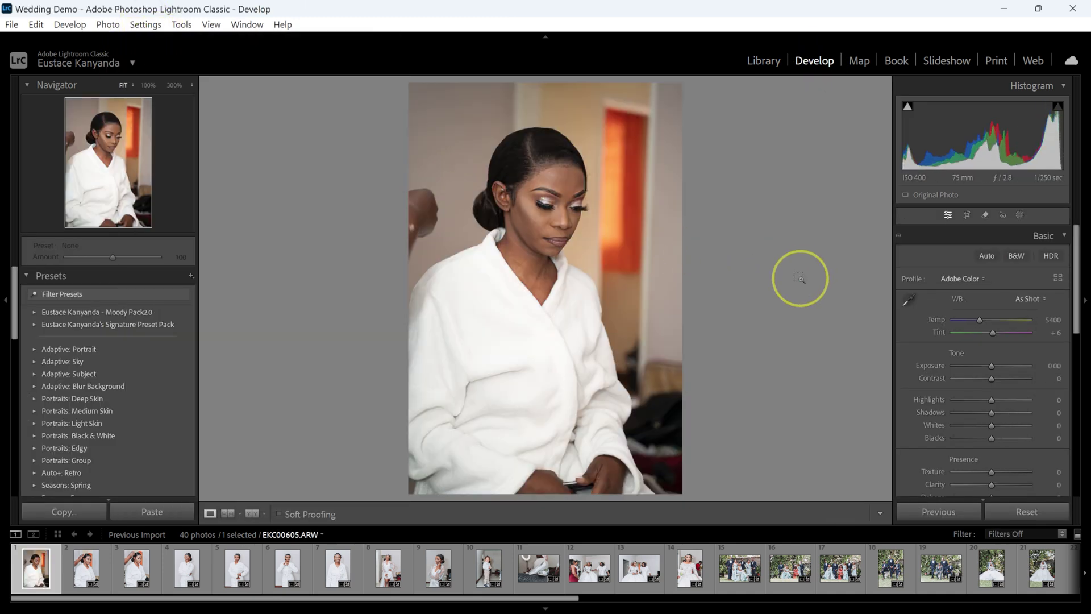
{"action": "key", "text": "ctrl+z"}
{"action": "key", "text": "ctrl+y"}
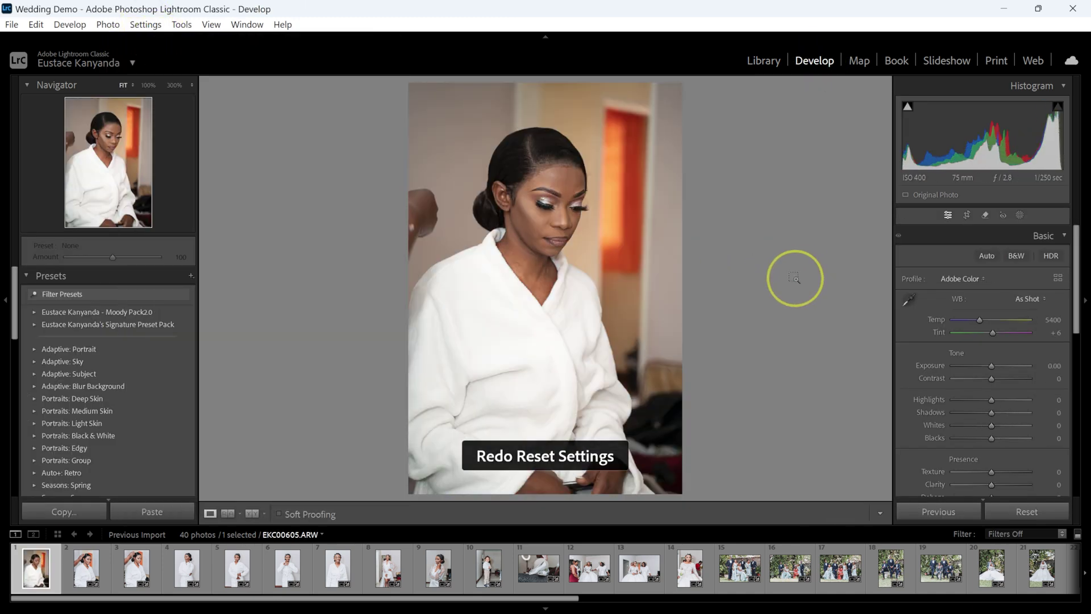
{"action": "key", "text": "ctrl+z"}
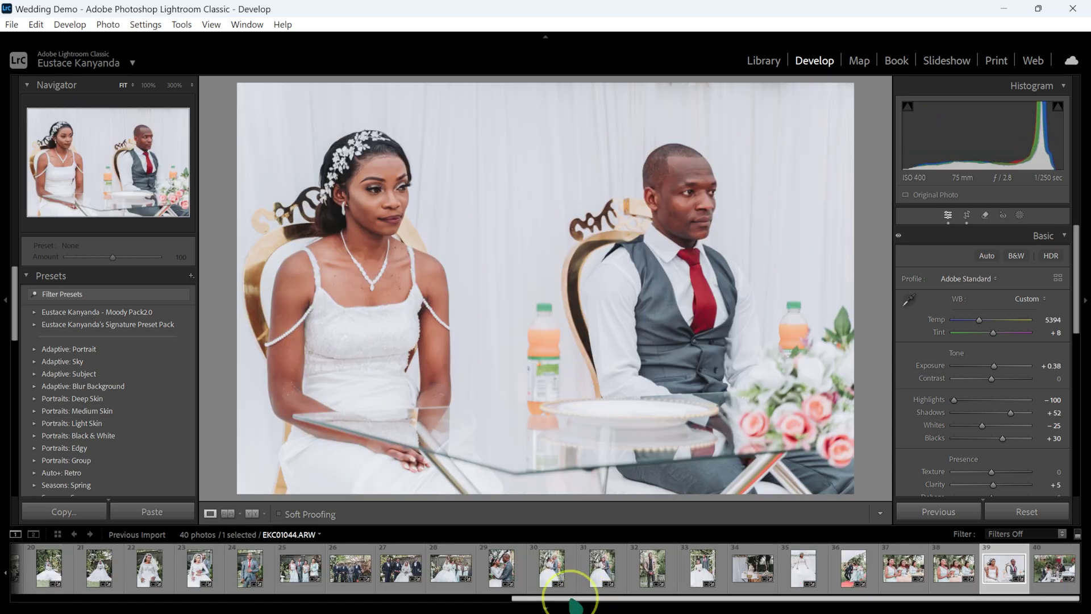
{"action": "left_click_drag", "start_coordinate": [575, 604], "coordinate": [74, 606]}
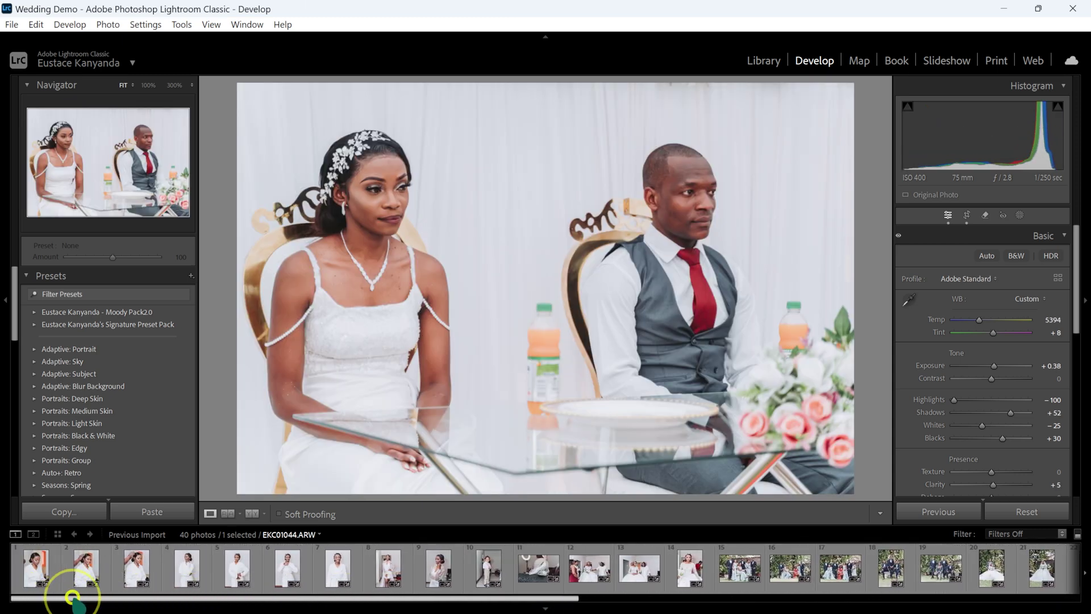
Compare the white-shoes photo with its original, then deepen its Blacks.
{"action": "left_click", "coordinate": [534, 565]}
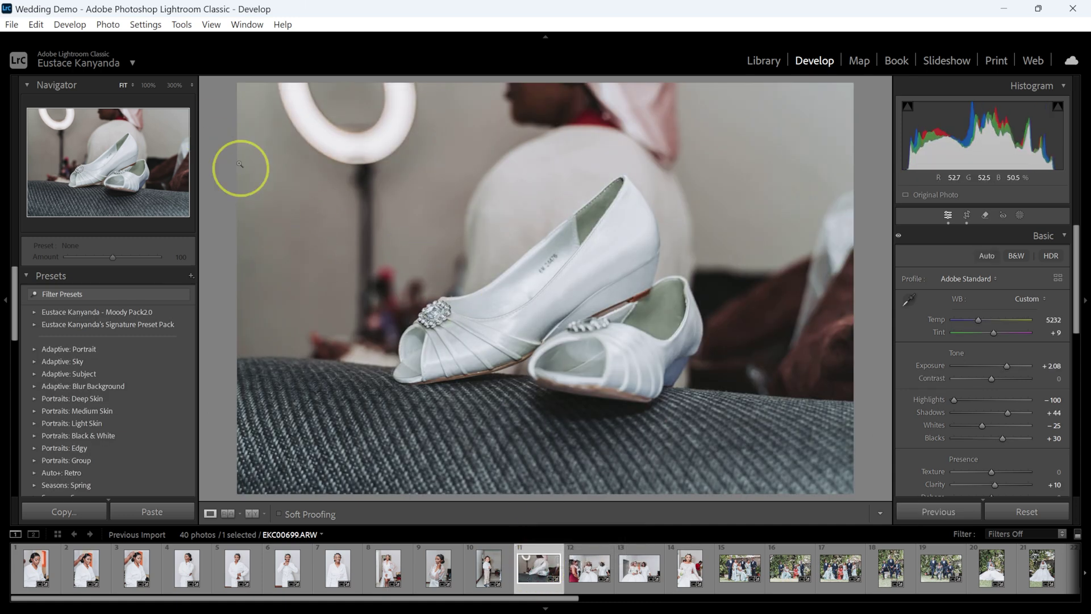
{"action": "left_click", "coordinate": [149, 24]}
{"action": "left_click", "coordinate": [161, 41]}
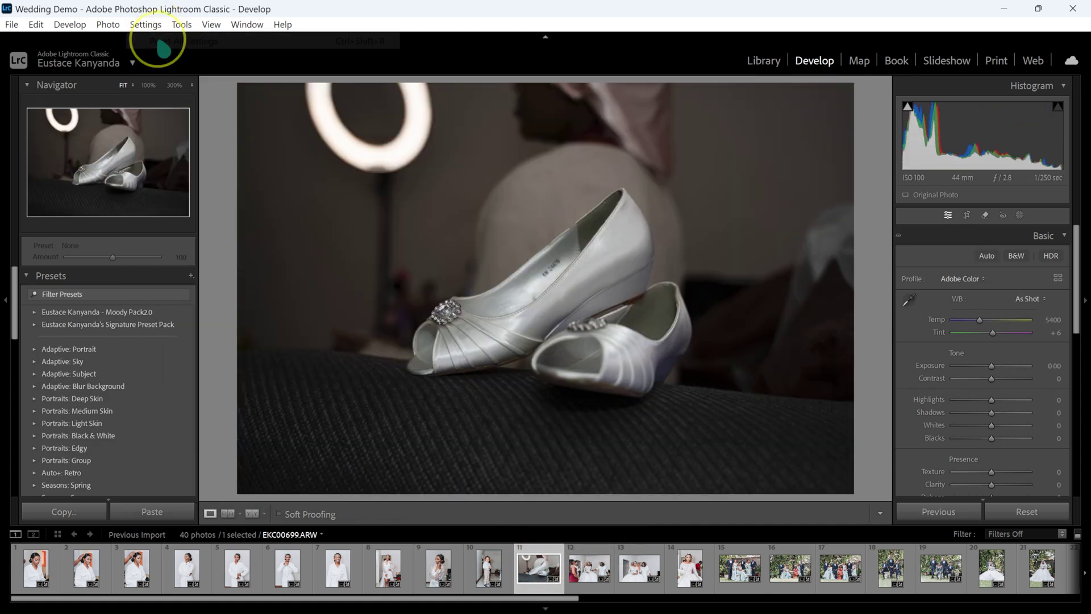
{"action": "key", "text": "ctrl+z"}
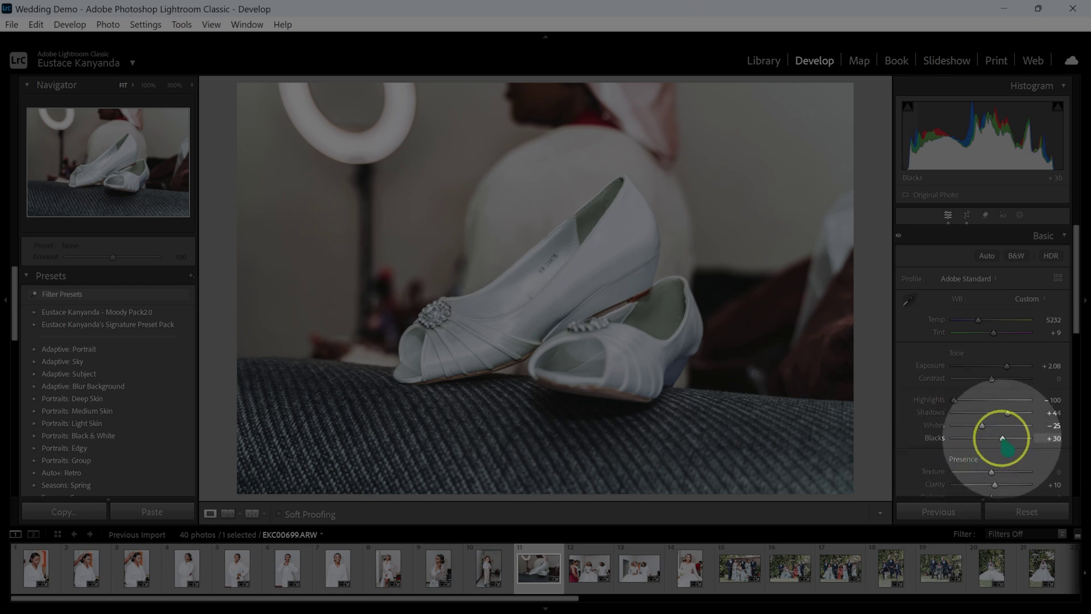
{"action": "key", "text": "alt"}
{"action": "left_click_drag", "start_coordinate": [1003, 439], "coordinate": [971, 438]}
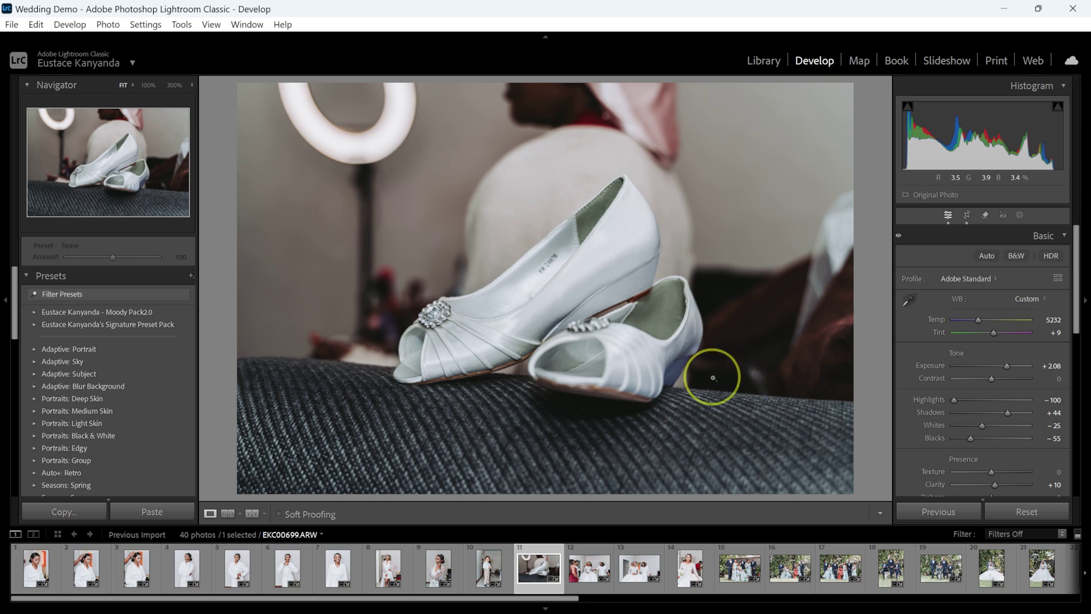
Lower the bride-in-robe portrait's Exposure and Whites and tone down its Saturation.
{"action": "left_click", "coordinate": [340, 566]}
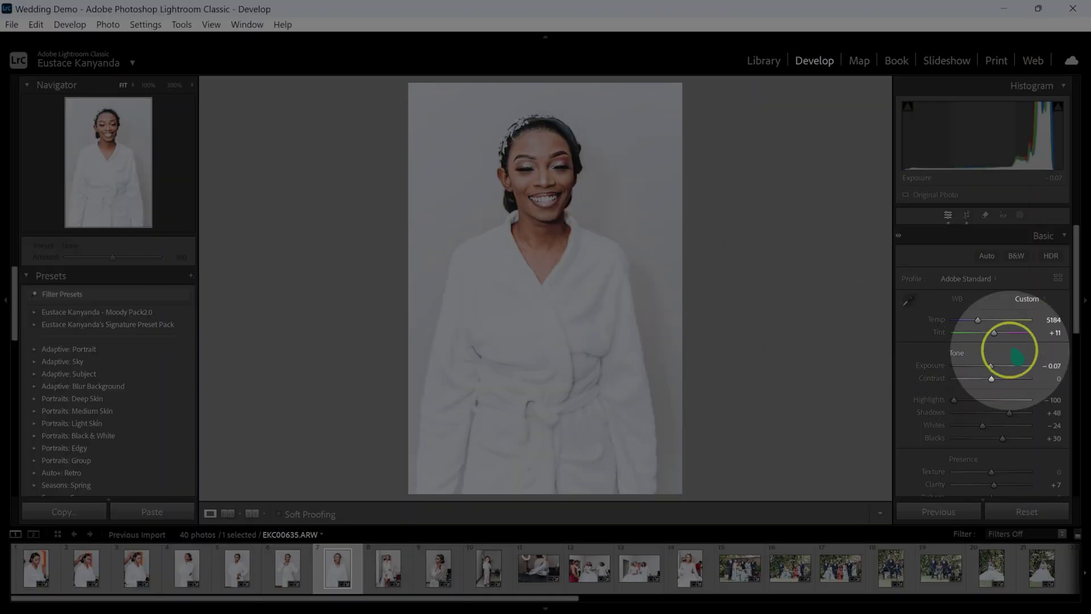
{"action": "key", "text": "alt"}
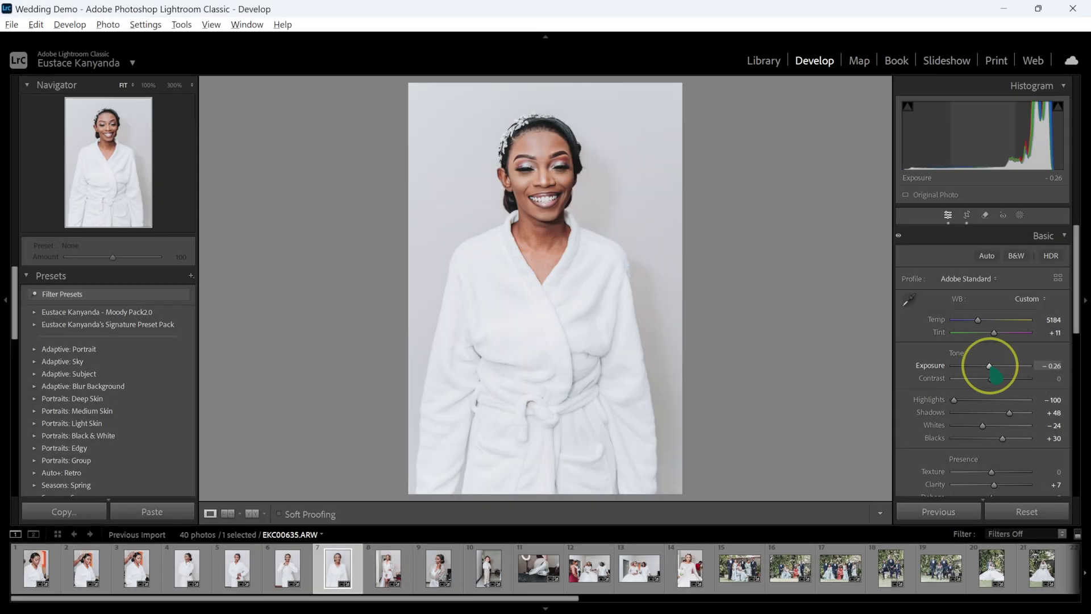
{"action": "left_click_drag", "start_coordinate": [989, 366], "coordinate": [989, 366]}
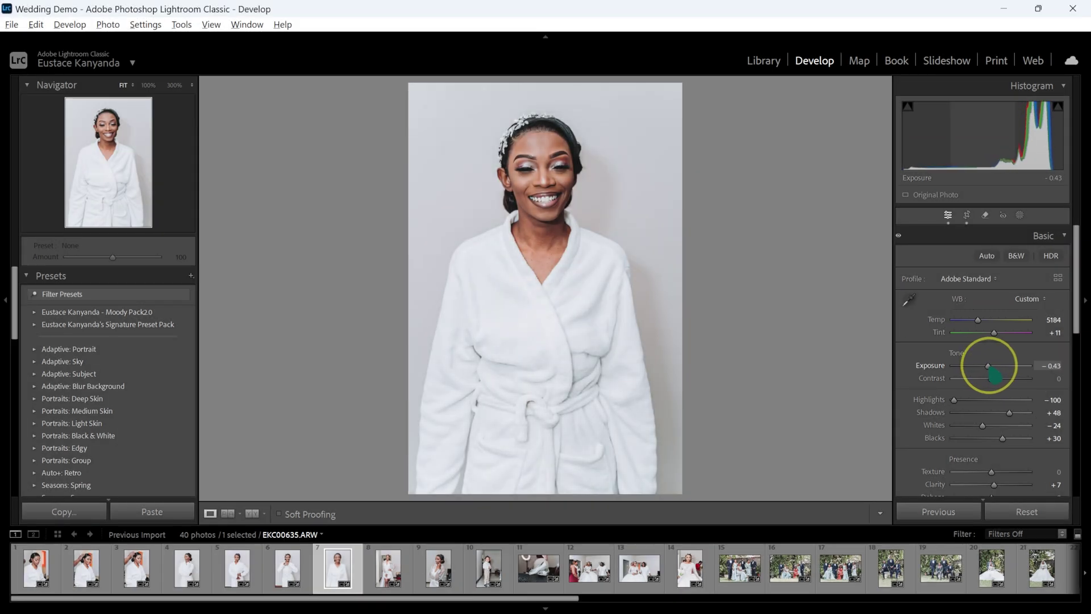
{"action": "left_click_drag", "start_coordinate": [982, 425], "coordinate": [962, 426]}
{"action": "left_click_drag", "start_coordinate": [1075, 296], "coordinate": [1079, 358]}
{"action": "left_click_drag", "start_coordinate": [982, 441], "coordinate": [986, 442]}
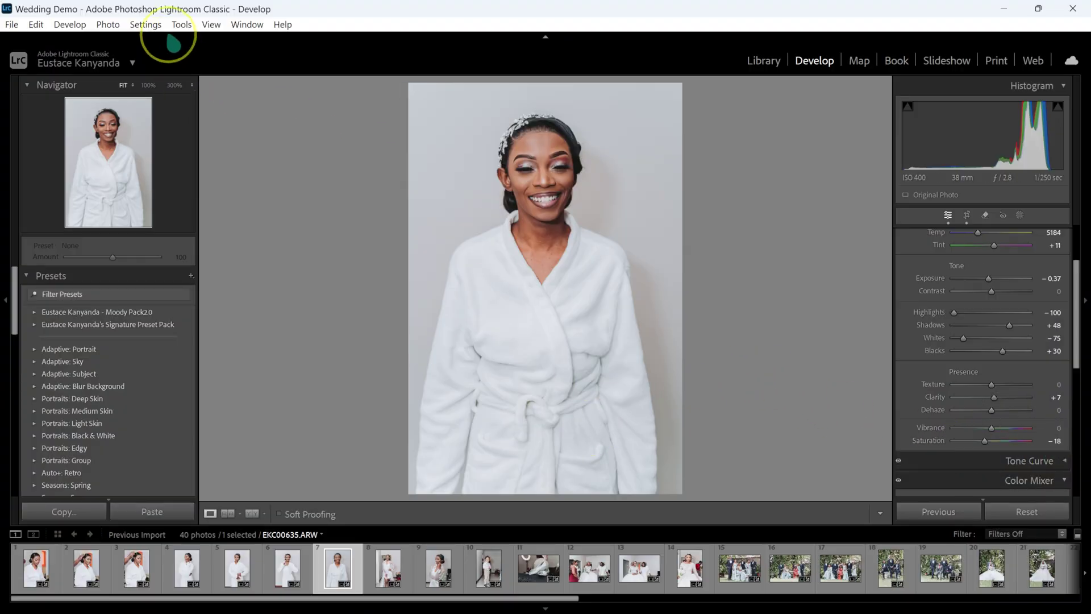
Compare the robe portrait and the gown photo with their reset originals, restoring the edits.
{"action": "left_click", "coordinate": [146, 24]}
{"action": "left_click", "coordinate": [158, 41]}
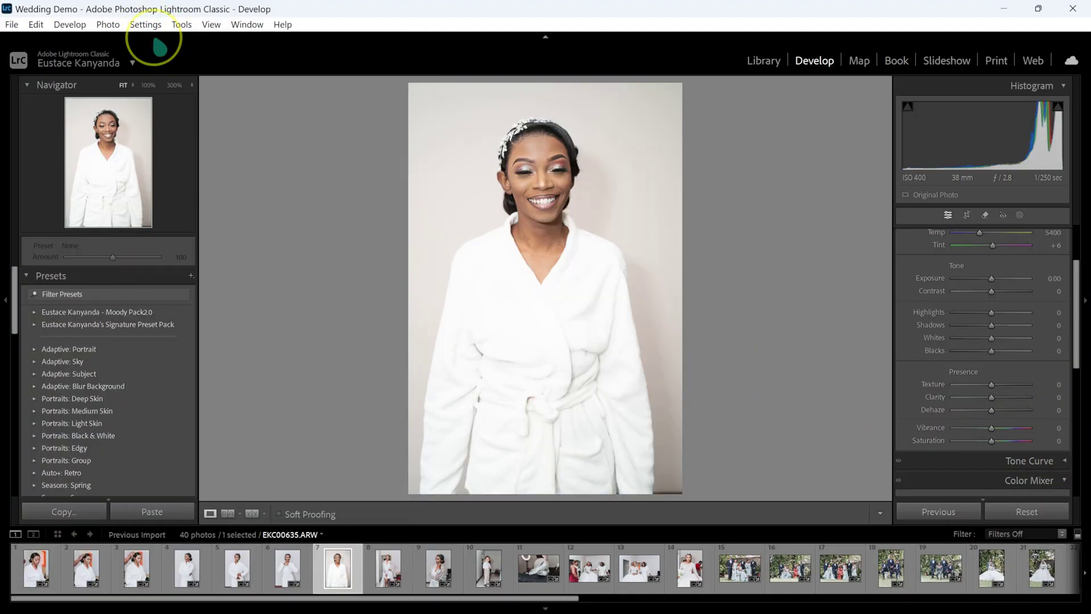
{"action": "key", "text": "ctrl+z"}
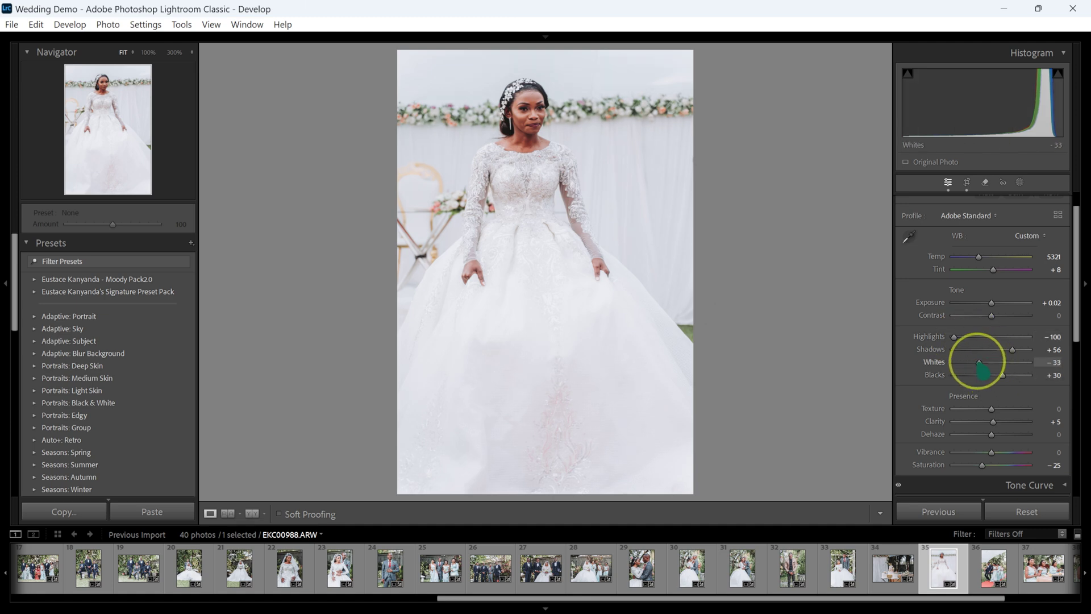
{"action": "left_click", "coordinate": [146, 24]}
{"action": "left_click", "coordinate": [163, 41]}
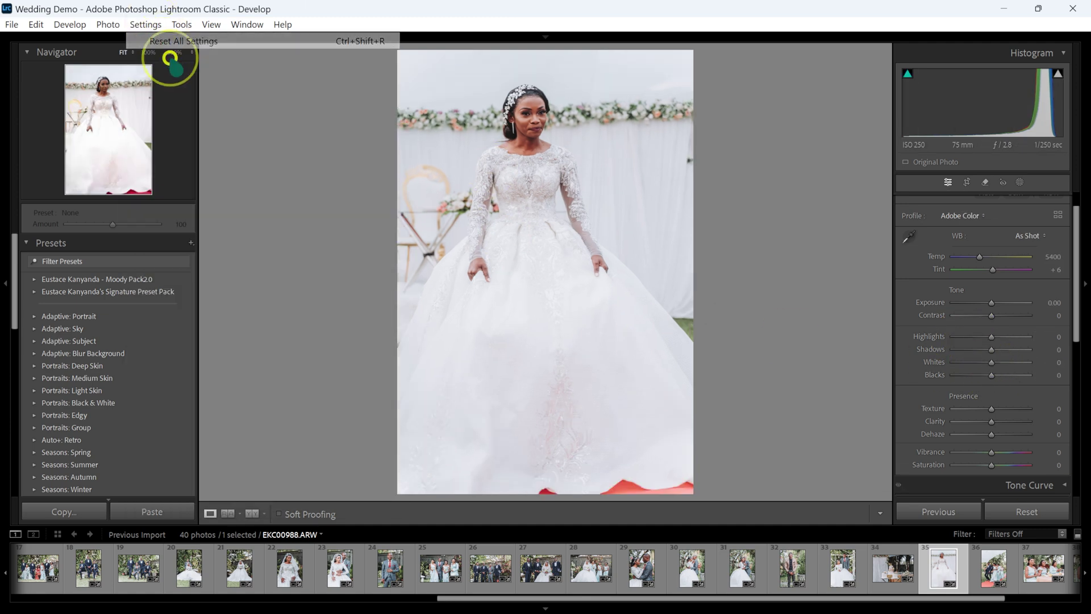
{"action": "key", "text": "ctrl+z"}
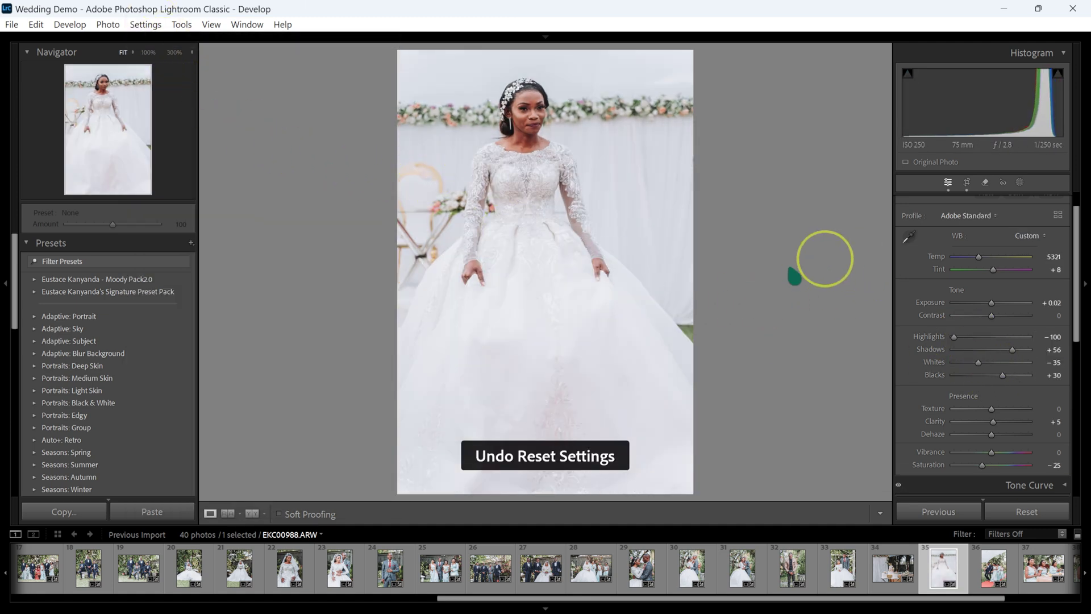
Move to the seated couple photo and reset it to compare with the original.
{"action": "key", "text": "Right"}
{"action": "key", "text": "Right"}
{"action": "key", "text": "Right"}
{"action": "key", "text": "Right"}
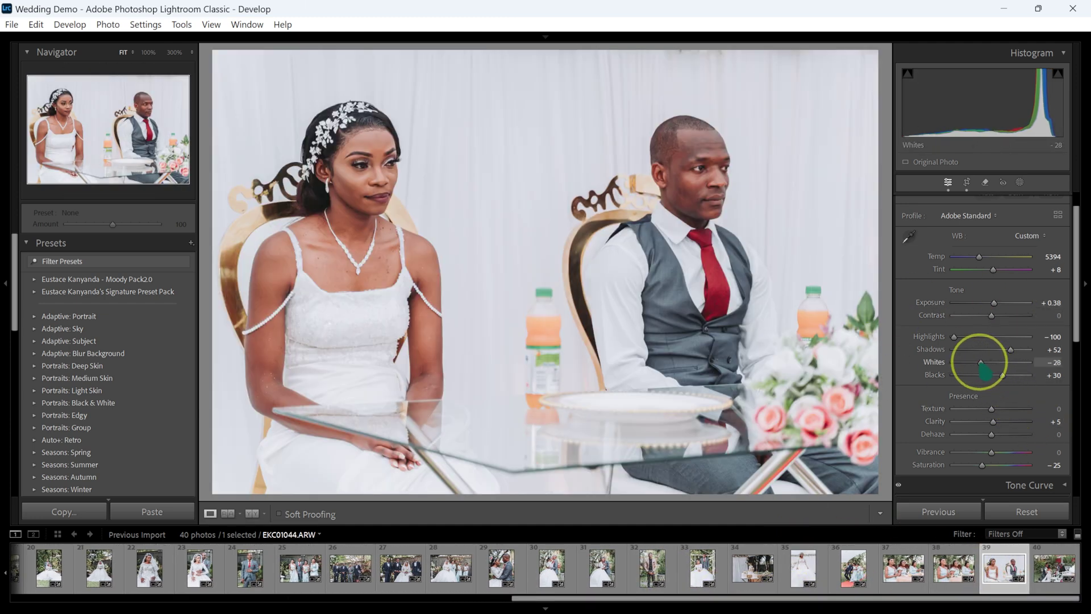
{"action": "left_click", "coordinate": [153, 27]}
{"action": "left_click", "coordinate": [168, 41]}
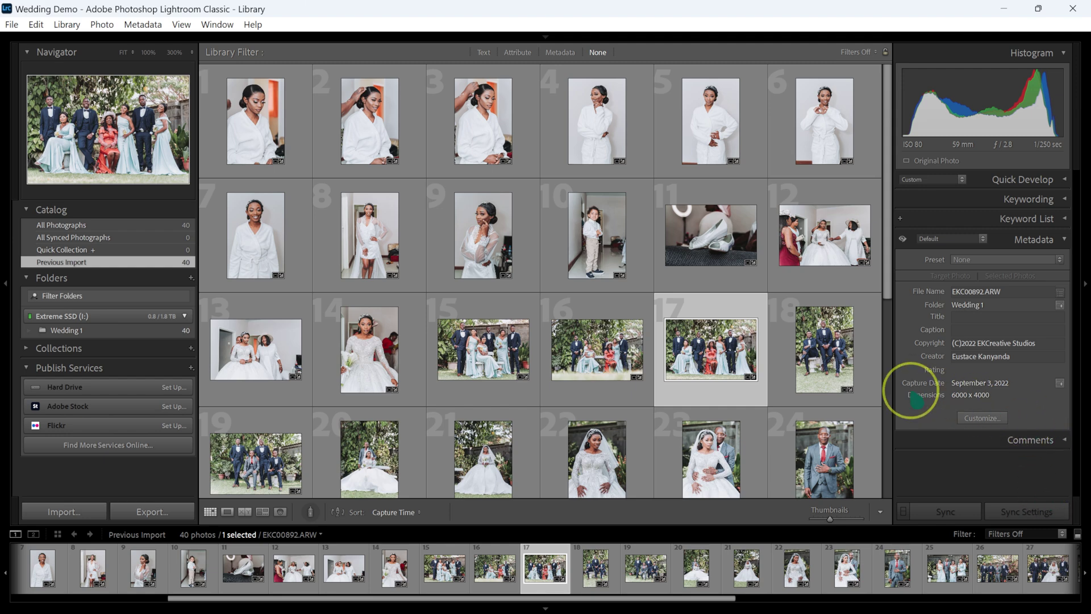
View the bridesmaids group shot (photo 25) full-size in Loupe, then bring up the File menu.
{"action": "double_click", "coordinate": [728, 348]}
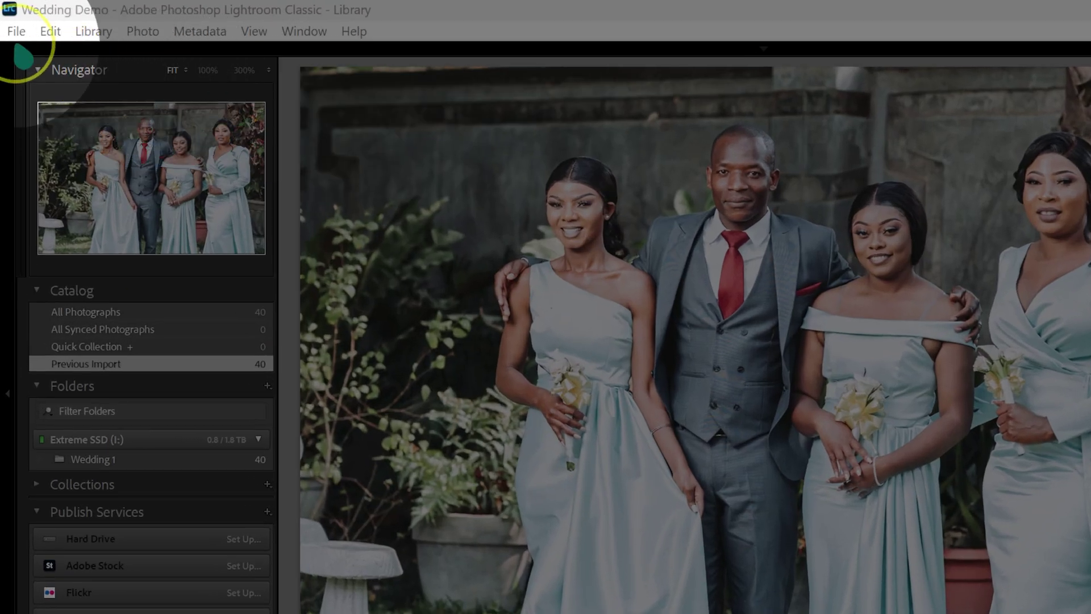
{"action": "left_click", "coordinate": [12, 24]}
Create a new catalog named 'Wedding Demo 2' and import the 40 dragged-in Wedding 2 photos.
{"action": "left_click", "coordinate": [29, 42]}
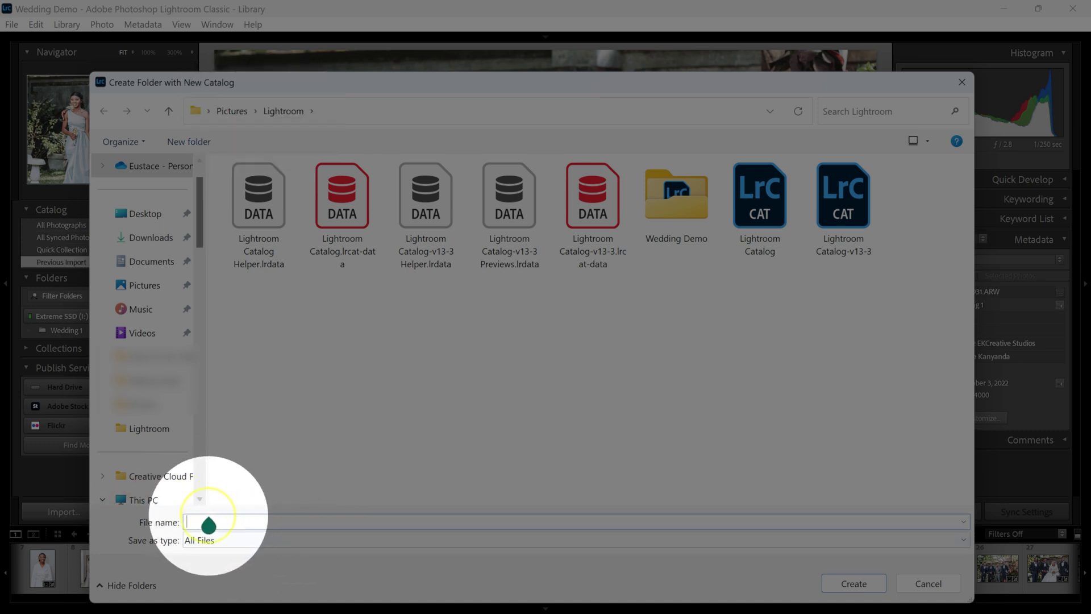
{"action": "type", "text": "Wedding"}
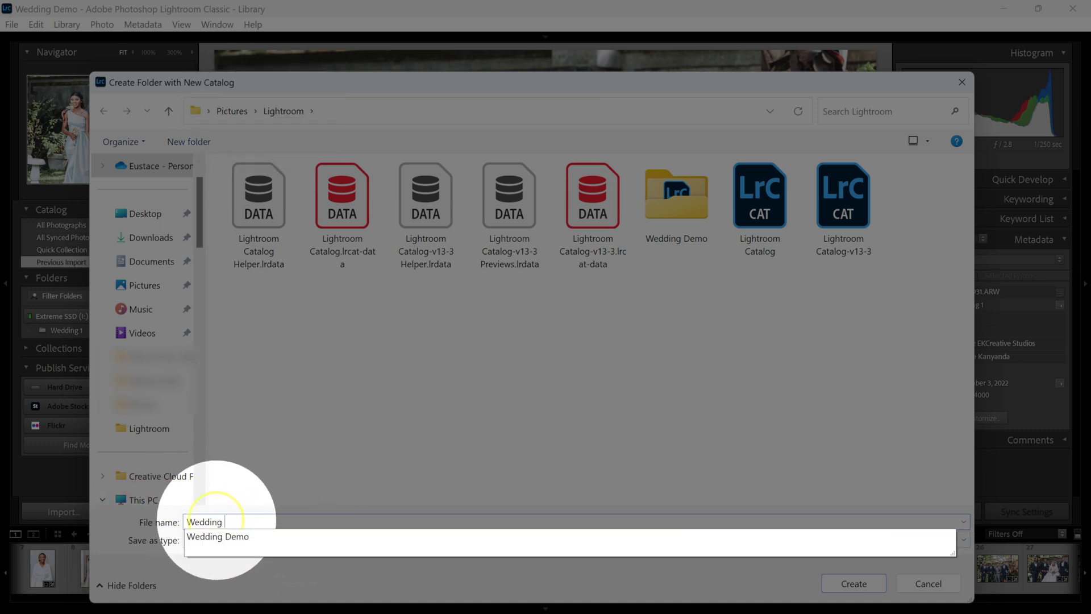
{"action": "type", "text": " Demo 2"}
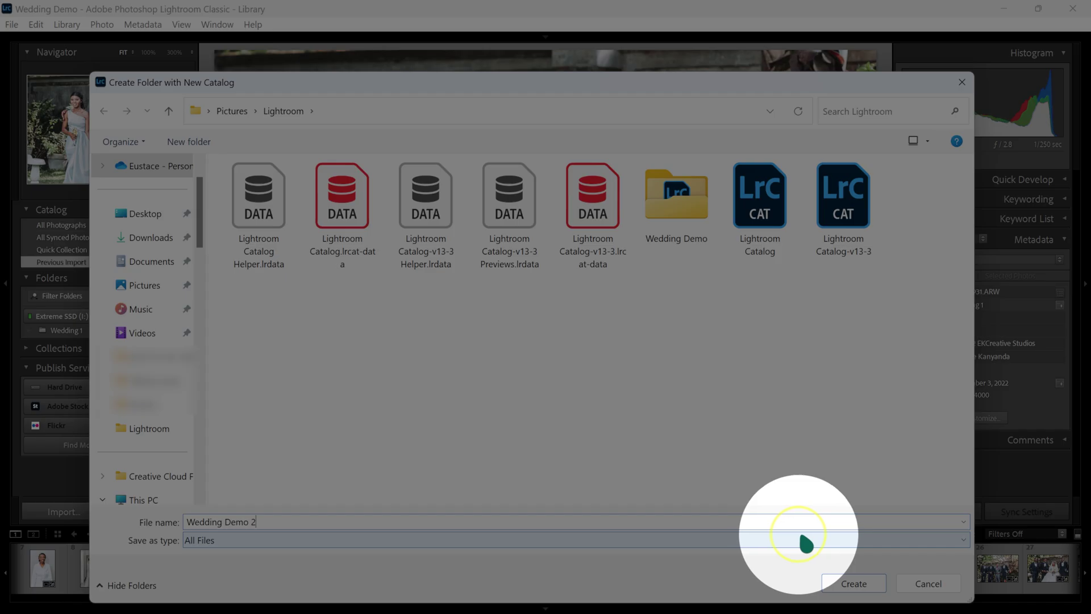
{"action": "left_click", "coordinate": [867, 586]}
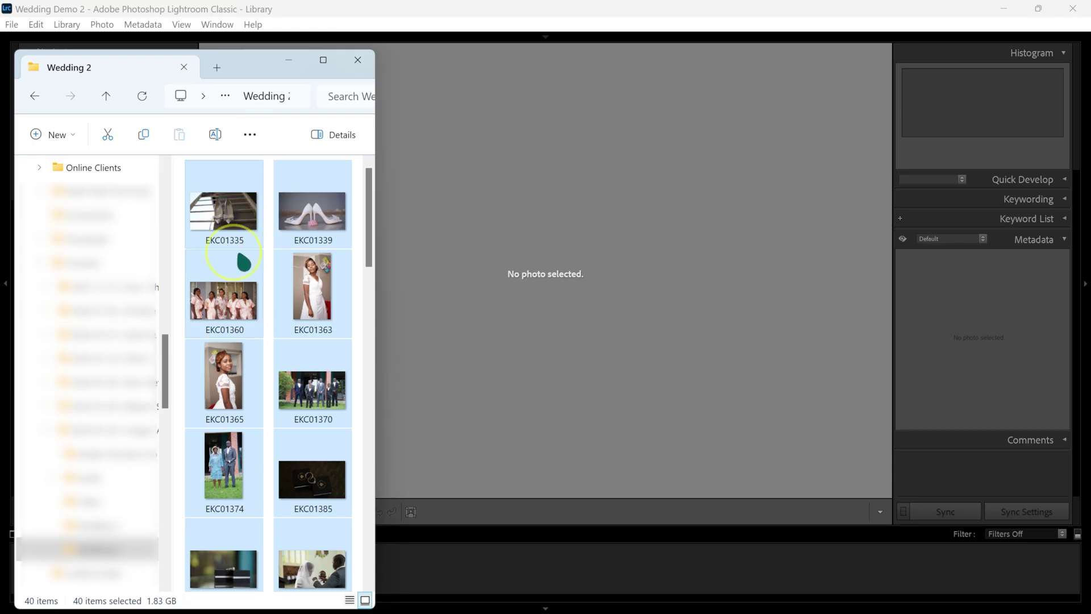
{"action": "left_click_drag", "start_coordinate": [575, 255], "coordinate": [569, 253]}
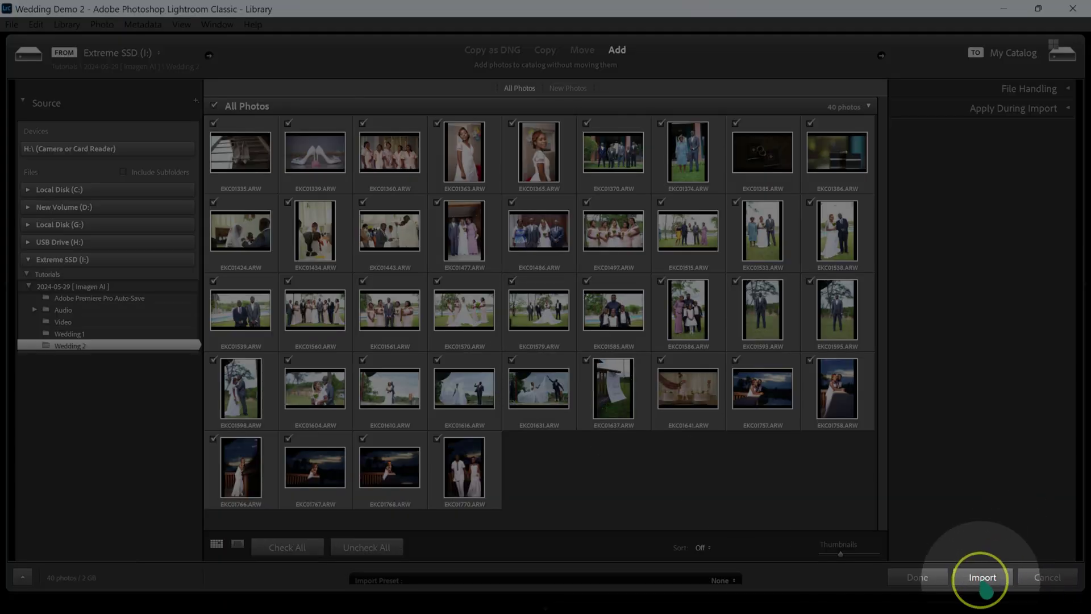
{"action": "left_click", "coordinate": [983, 576]}
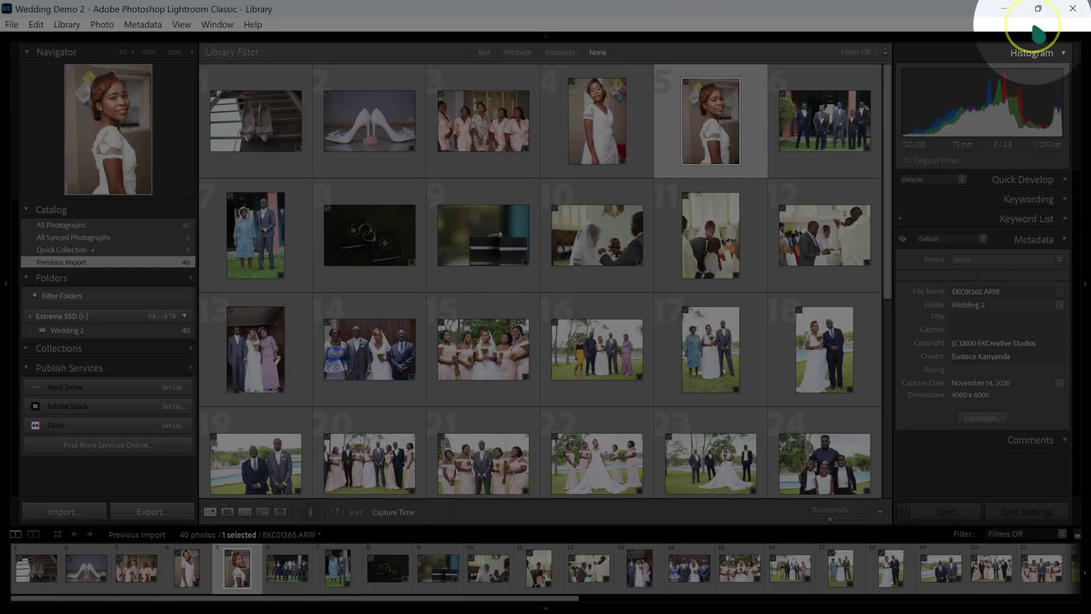
Close Lightroom Classic and start creating a personal profile from Imagen's AI Profiles page.
{"action": "left_click", "coordinate": [1075, 12]}
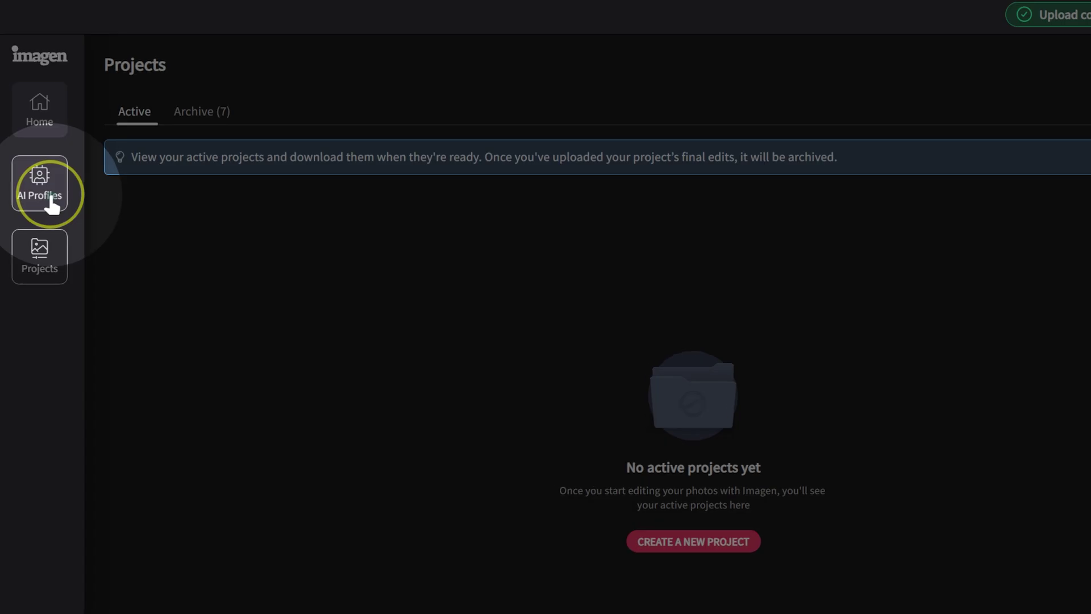
{"action": "left_click", "coordinate": [45, 164]}
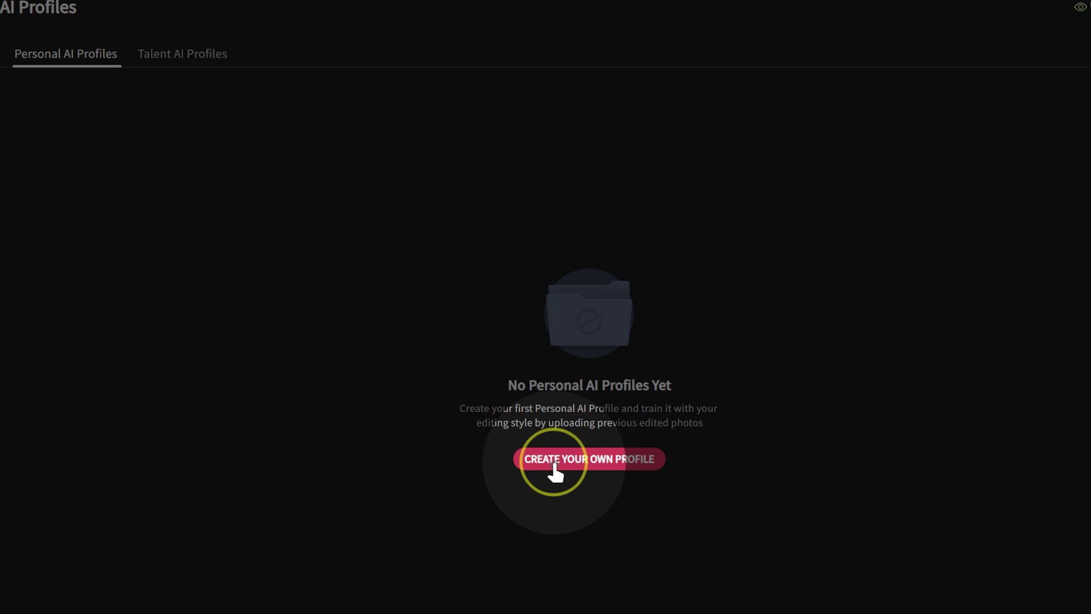
{"action": "left_click", "coordinate": [597, 461]}
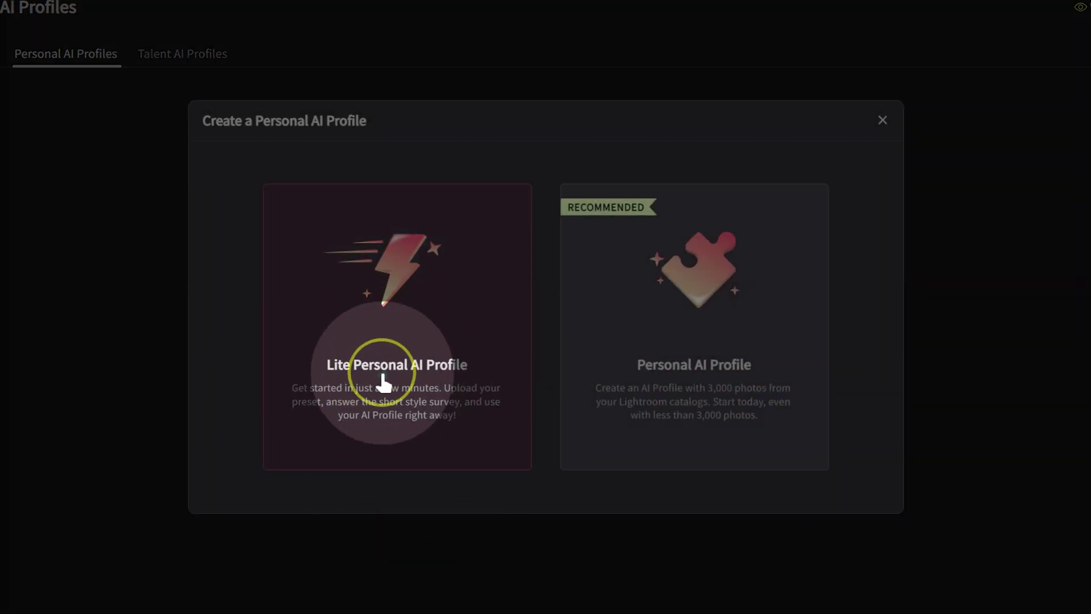
Choose a Lite Personal AI Profile and name it 'Tutorial Demo 2'.
{"action": "left_click", "coordinate": [395, 347]}
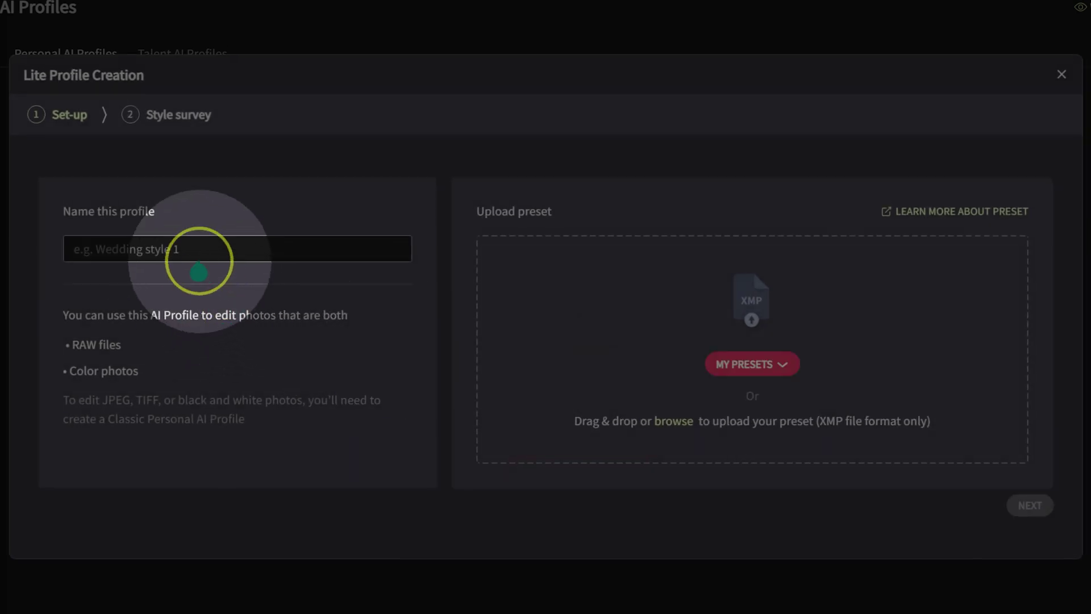
{"action": "left_click", "coordinate": [170, 256]}
{"action": "type", "text": "Tutorial Demo"}
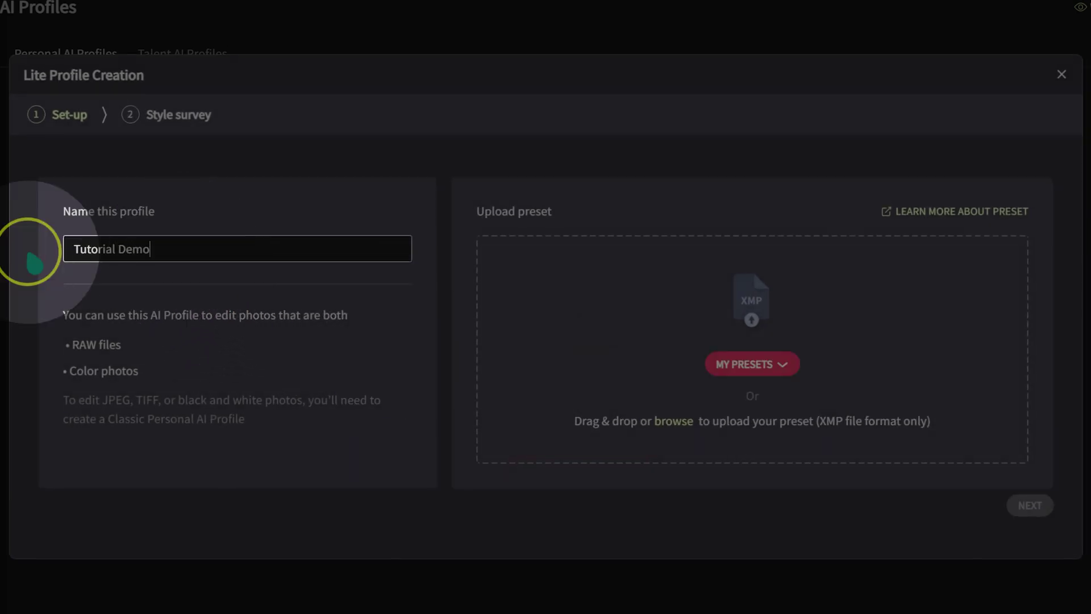
{"action": "type", "text": " 2"}
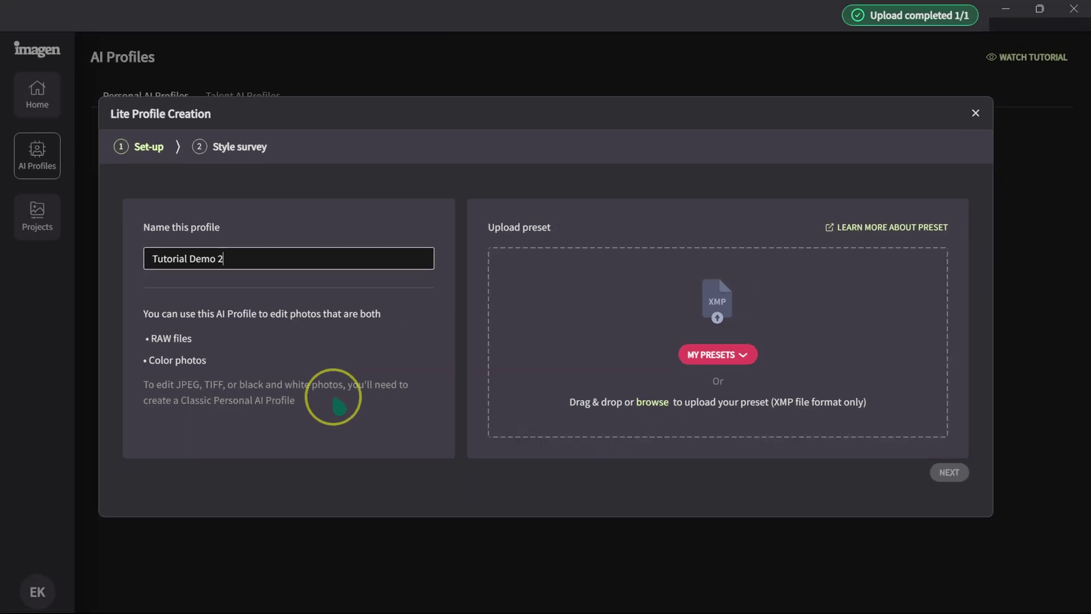
Upload the Moody Golden Hour.xmp preset from the Moody presets folder and continue to the survey.
{"action": "key", "text": "super+e"}
{"action": "double_click", "coordinate": [324, 398]}
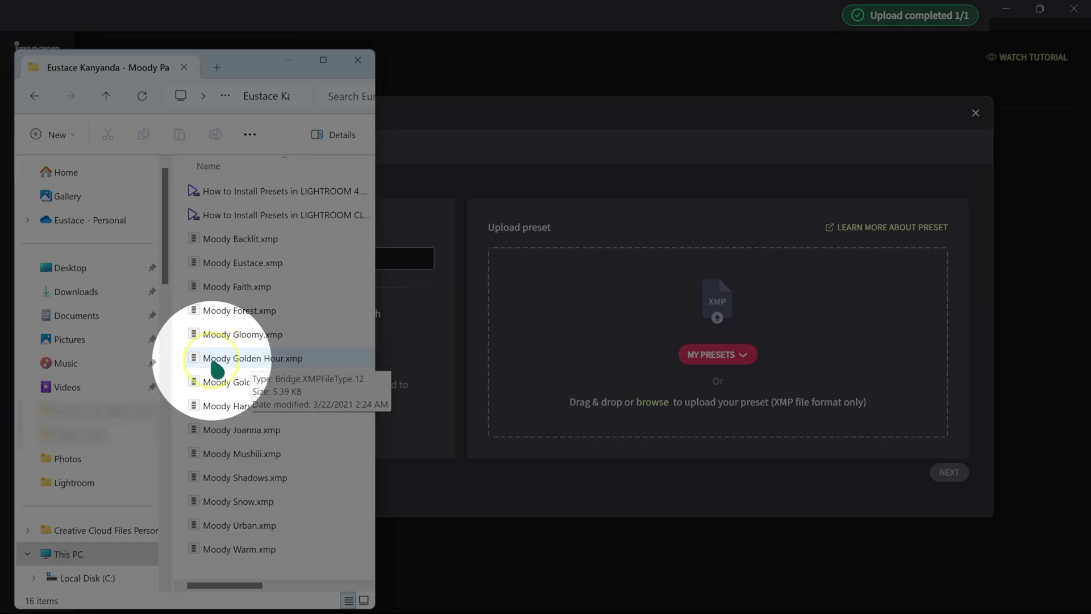
{"action": "left_click", "coordinate": [269, 367]}
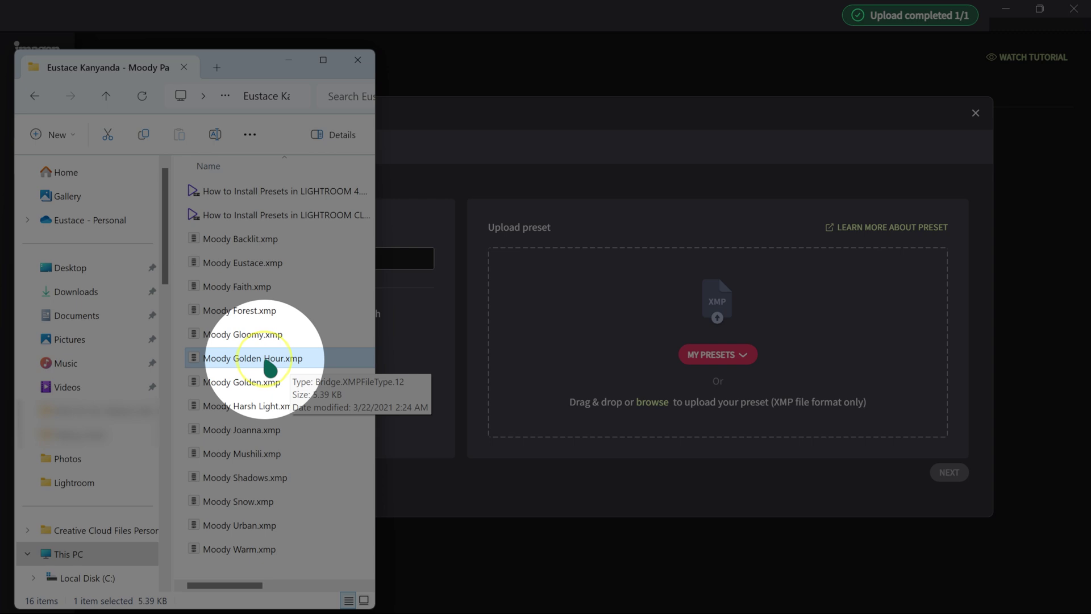
{"action": "left_click_drag", "start_coordinate": [269, 367], "coordinate": [691, 358]}
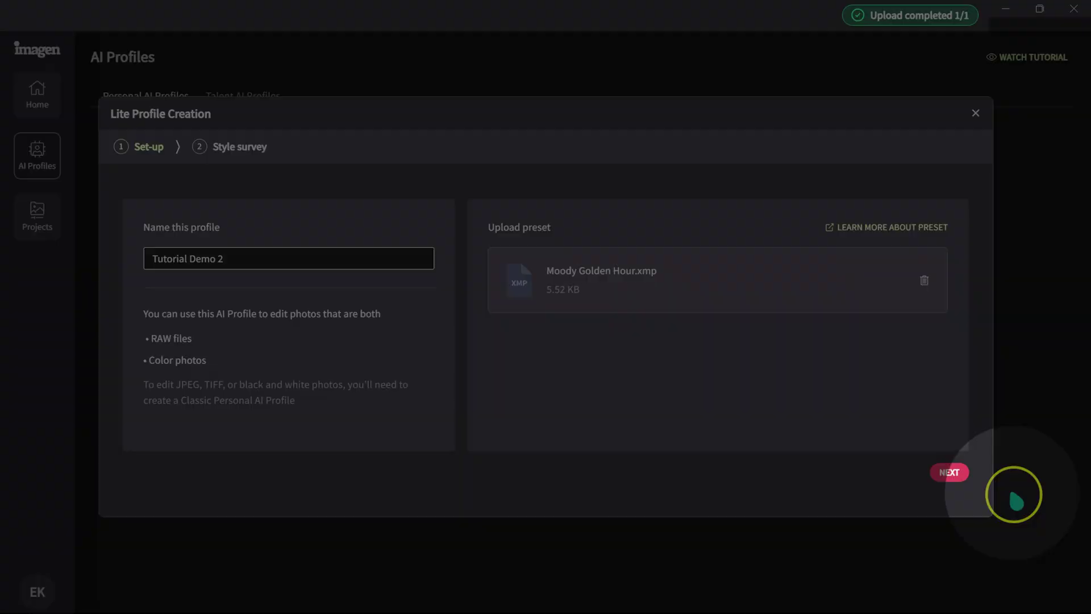
{"action": "left_click", "coordinate": [949, 472]}
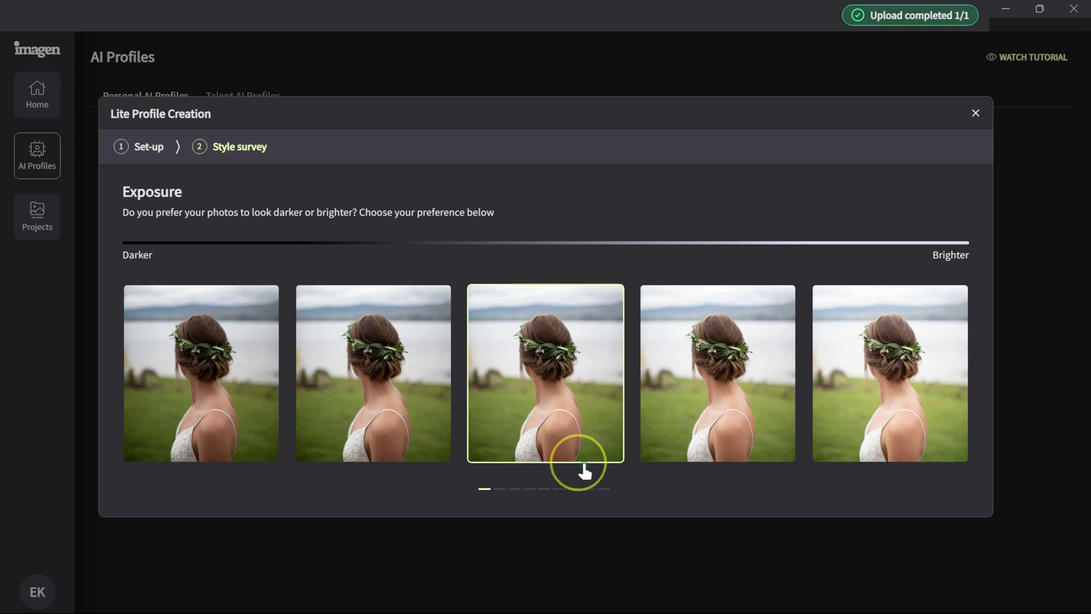
Pick the middle photo for every Exposure, Temperature and Tint question, then build the profile.
{"action": "left_click", "coordinate": [557, 401]}
{"action": "left_click", "coordinate": [556, 392]}
{"action": "left_click", "coordinate": [571, 390]}
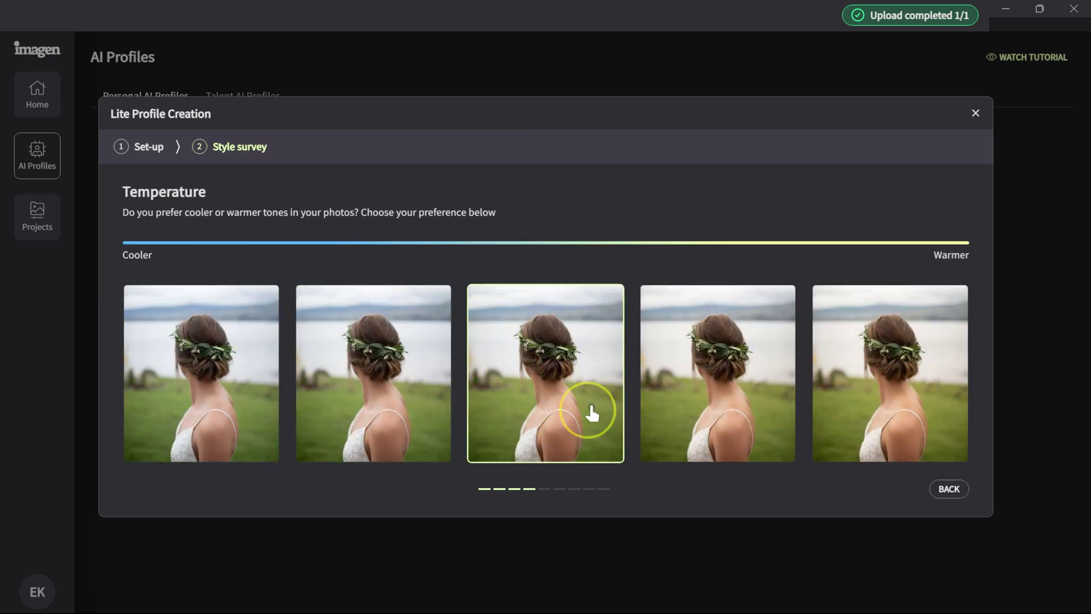
{"action": "left_click", "coordinate": [548, 399]}
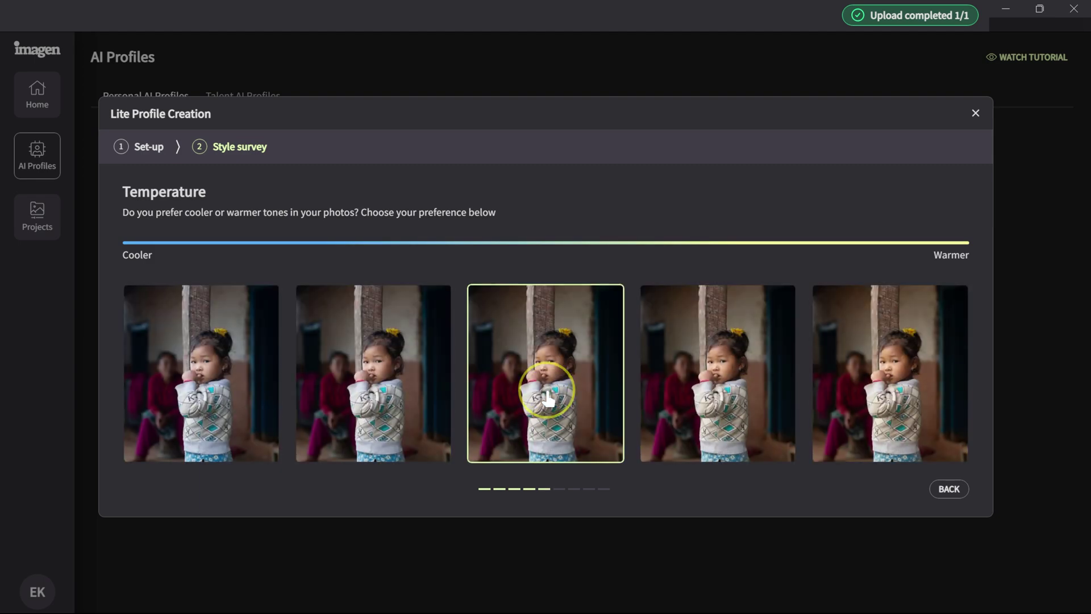
{"action": "left_click", "coordinate": [545, 384]}
{"action": "left_click", "coordinate": [550, 375]}
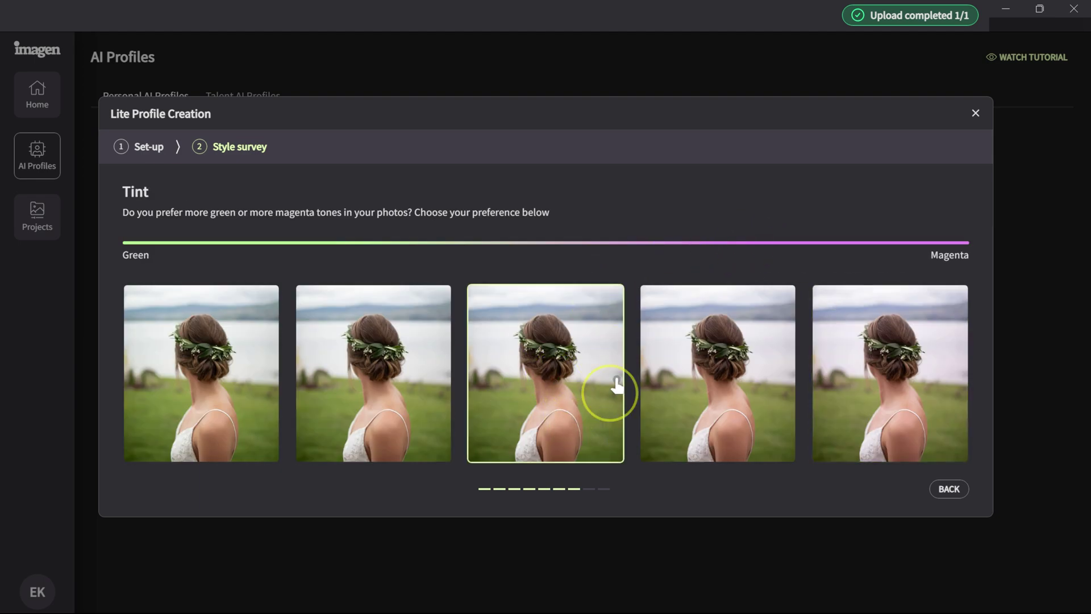
{"action": "left_click", "coordinate": [557, 381]}
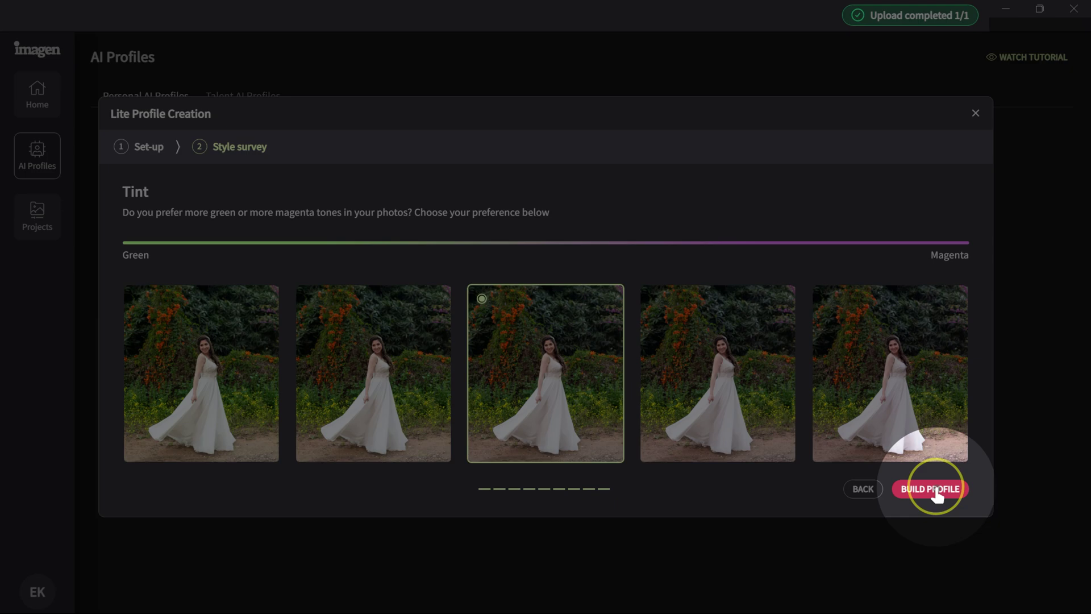
{"action": "left_click", "coordinate": [932, 490]}
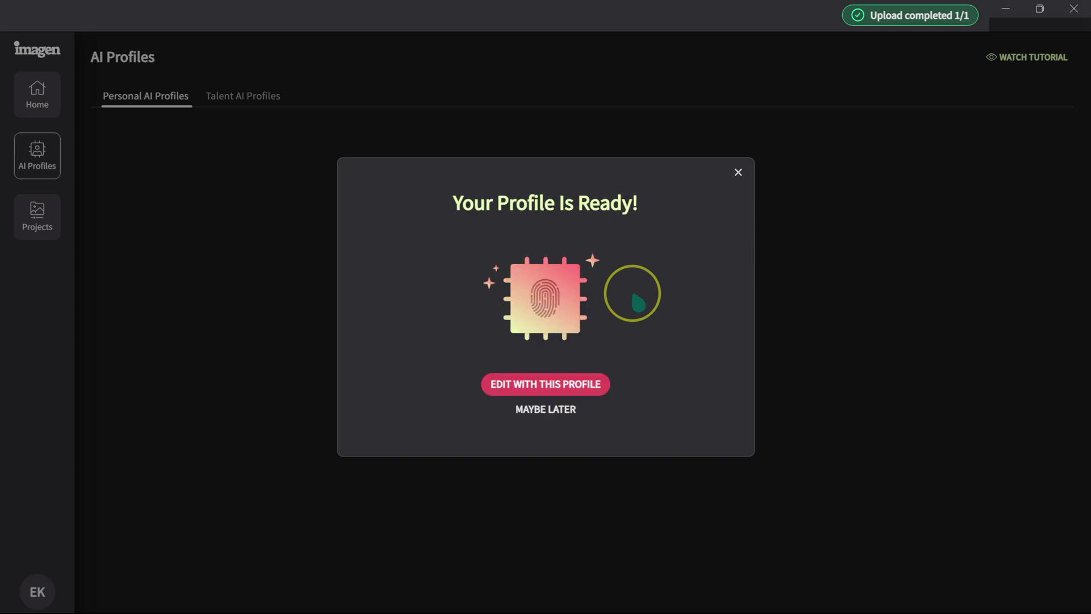
Start a Wedding project named Tutorial Demo 2 from the Wedding Demo 2 catalog and upload the Wedding 2 folder's photos.
{"action": "left_click", "coordinate": [550, 385]}
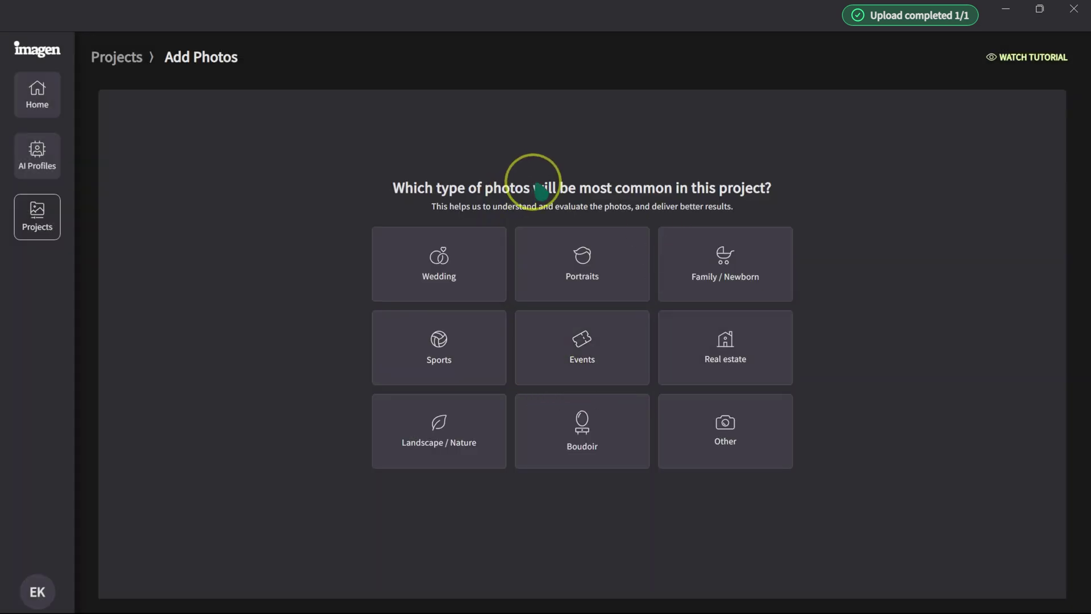
{"action": "left_click", "coordinate": [438, 259]}
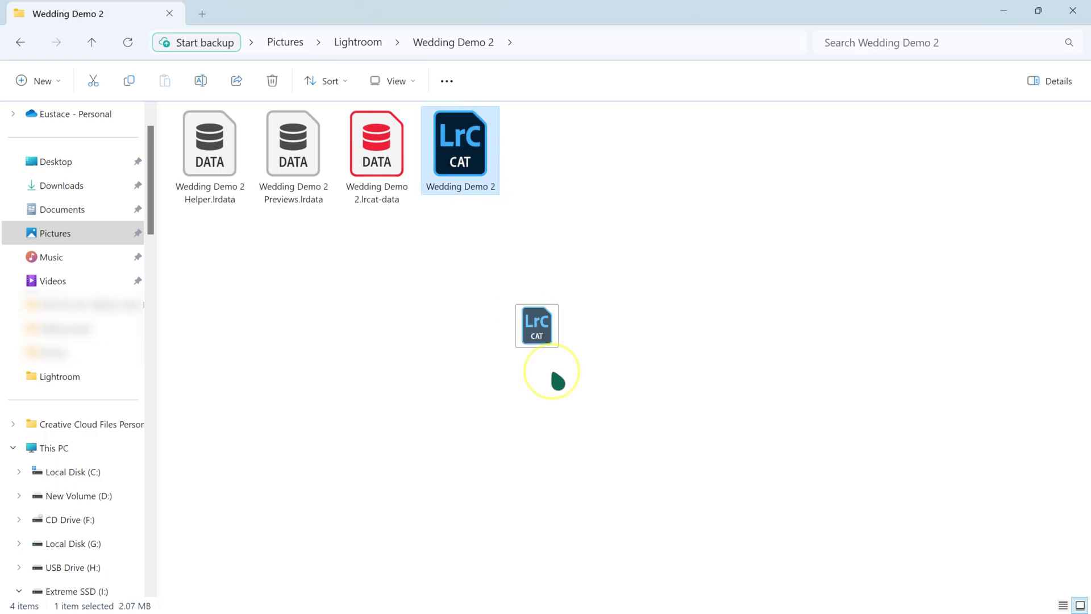
{"action": "left_click_drag", "start_coordinate": [554, 377], "coordinate": [645, 296]}
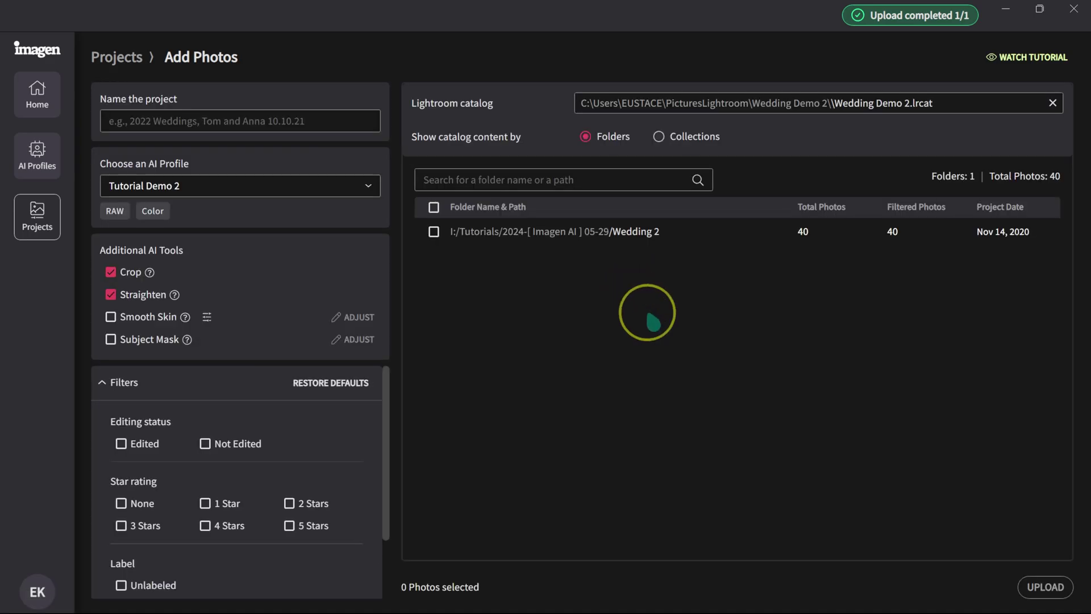
{"action": "left_click", "coordinate": [179, 122]}
{"action": "type", "text": "Tutorial Demo 2"}
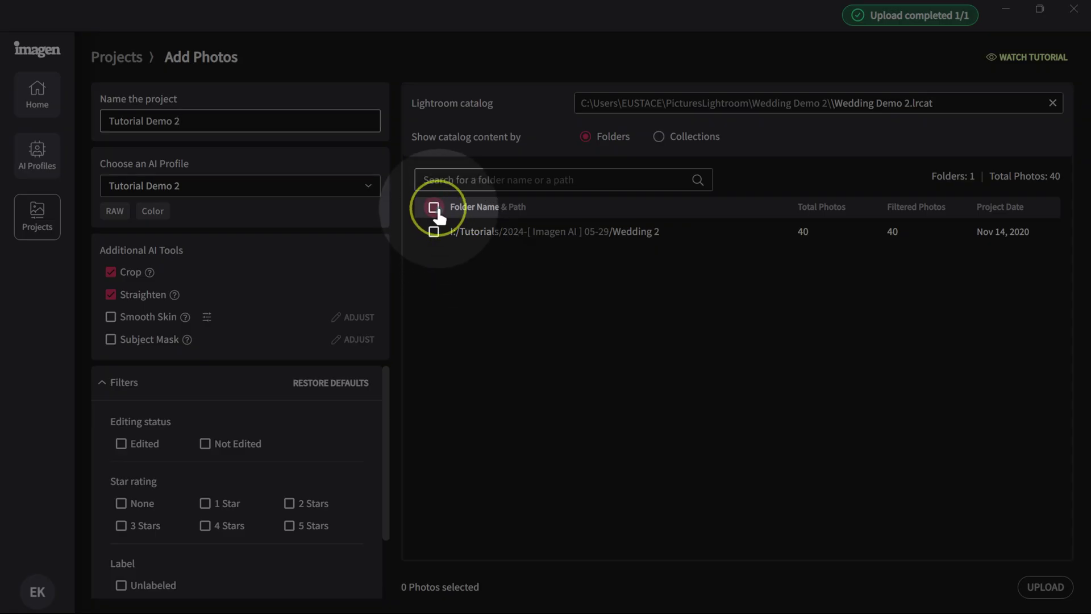
{"action": "left_click", "coordinate": [434, 207]}
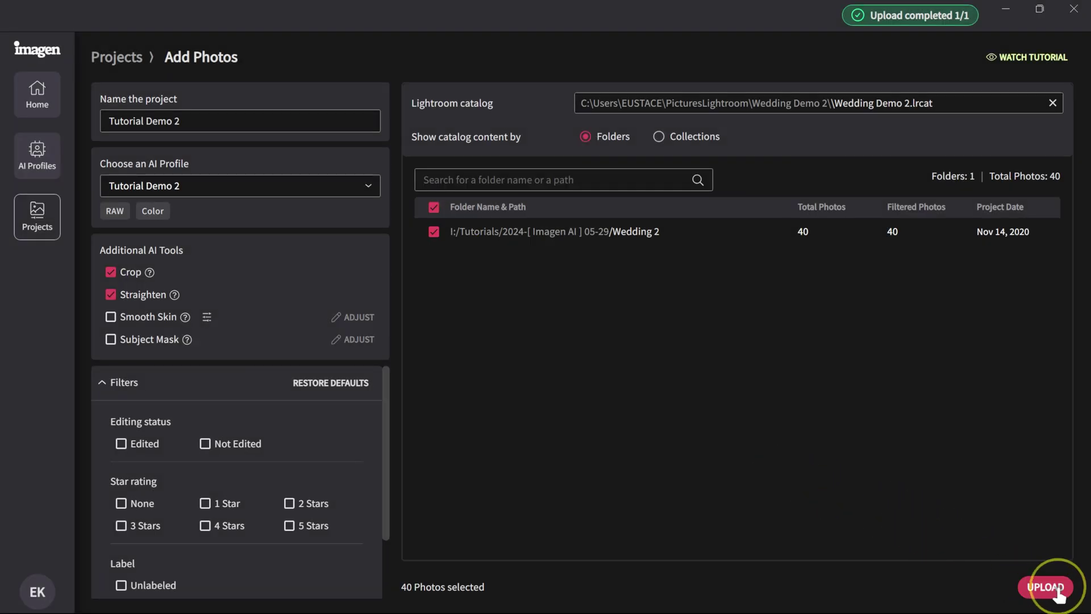
{"action": "left_click", "coordinate": [1058, 591]}
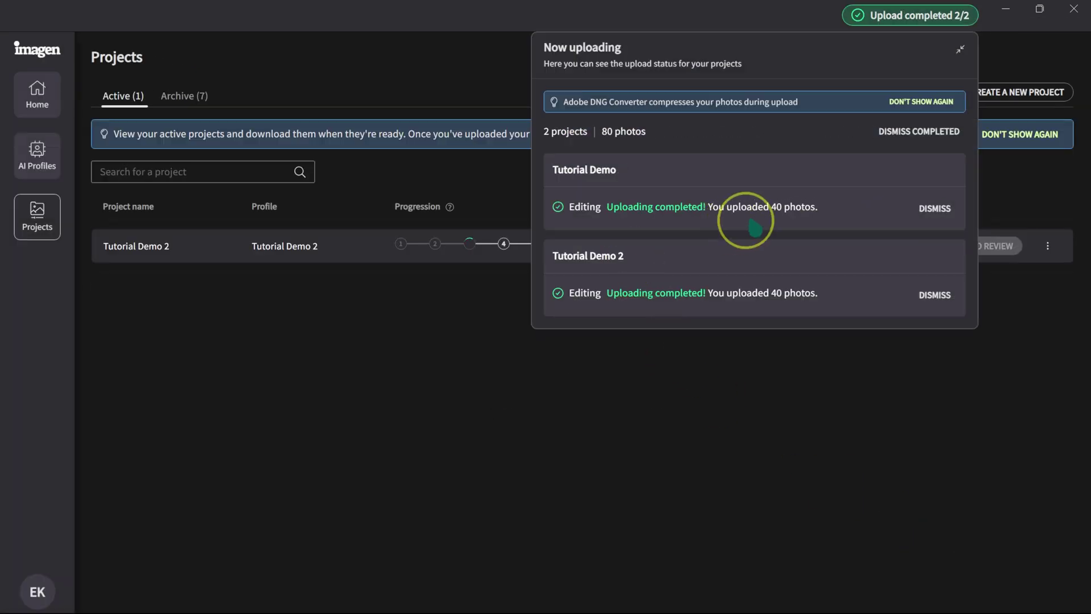
Download the Tutorial Demo 2 edits into the Lightroom catalog, overwriting previous edits, and open the catalog.
{"action": "left_click", "coordinate": [960, 49]}
{"action": "mouse_move", "coordinate": [448, 243]}
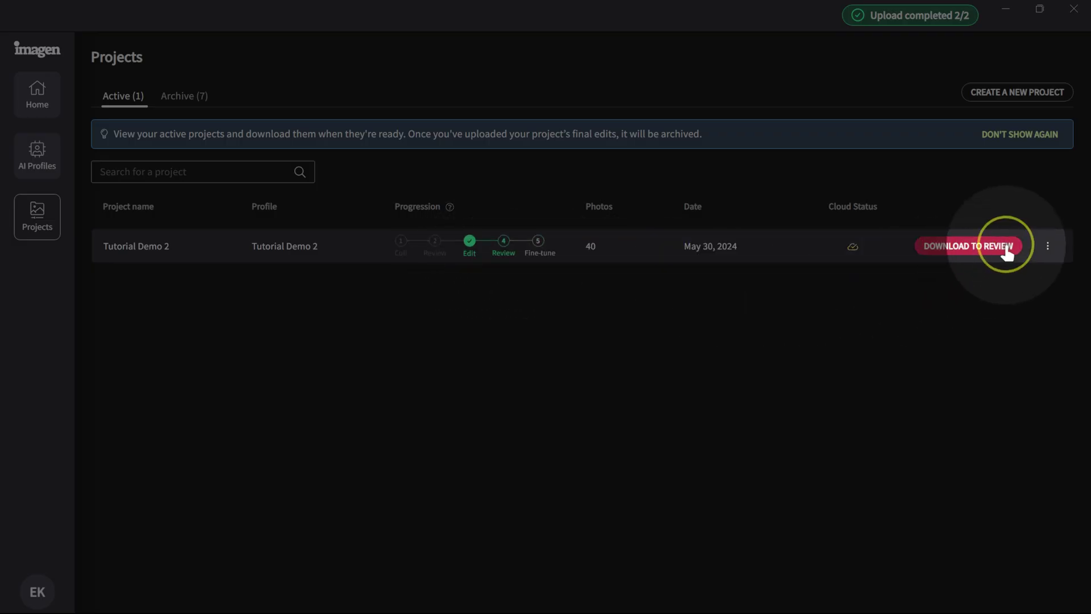
{"action": "left_click", "coordinate": [1007, 248]}
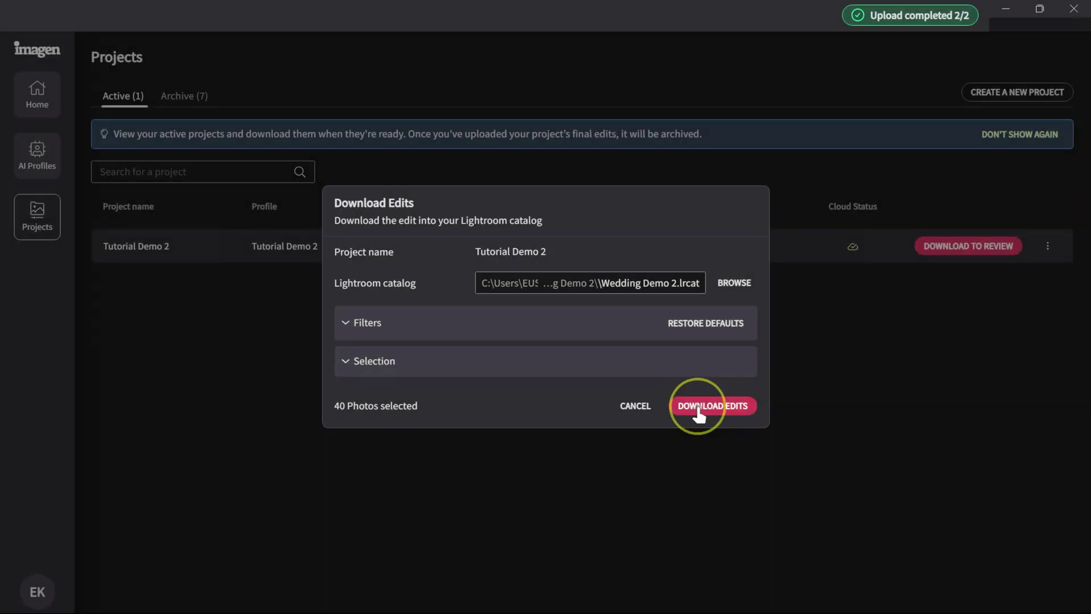
{"action": "left_click", "coordinate": [697, 408]}
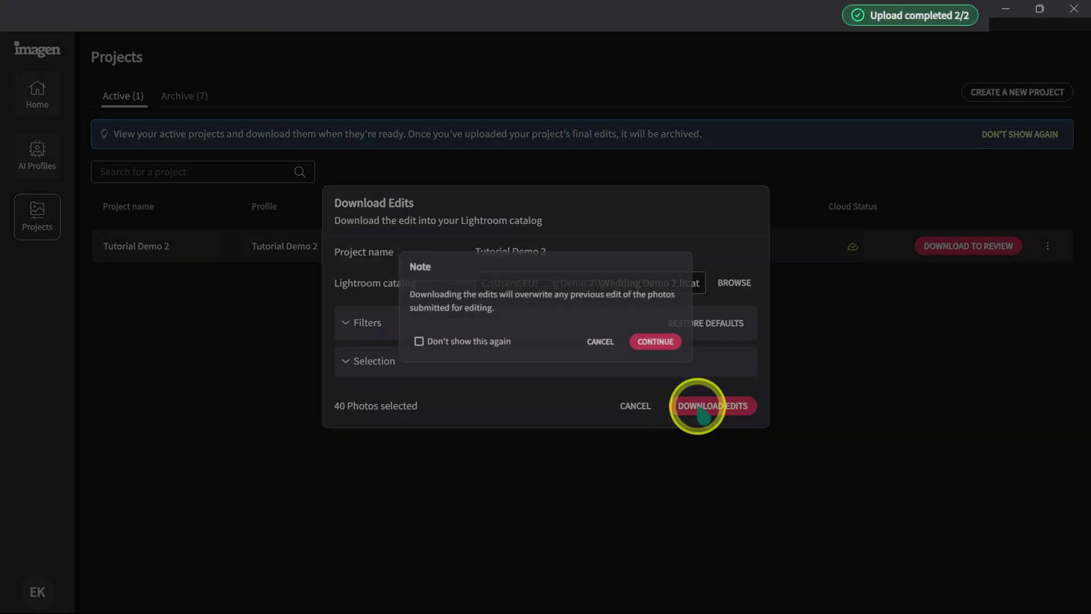
{"action": "left_click", "coordinate": [675, 348]}
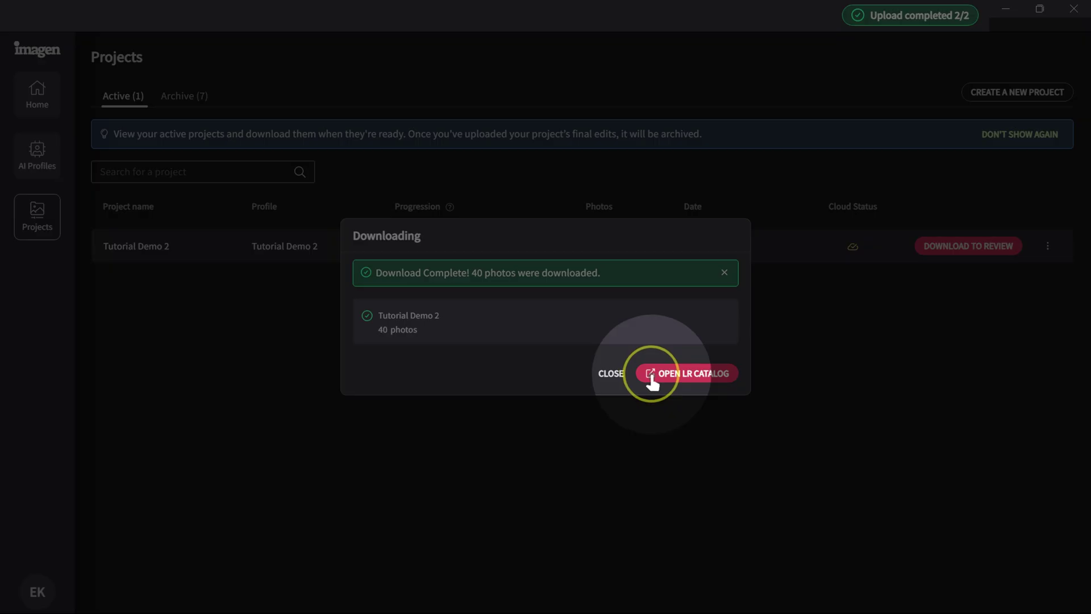
{"action": "left_click", "coordinate": [652, 376]}
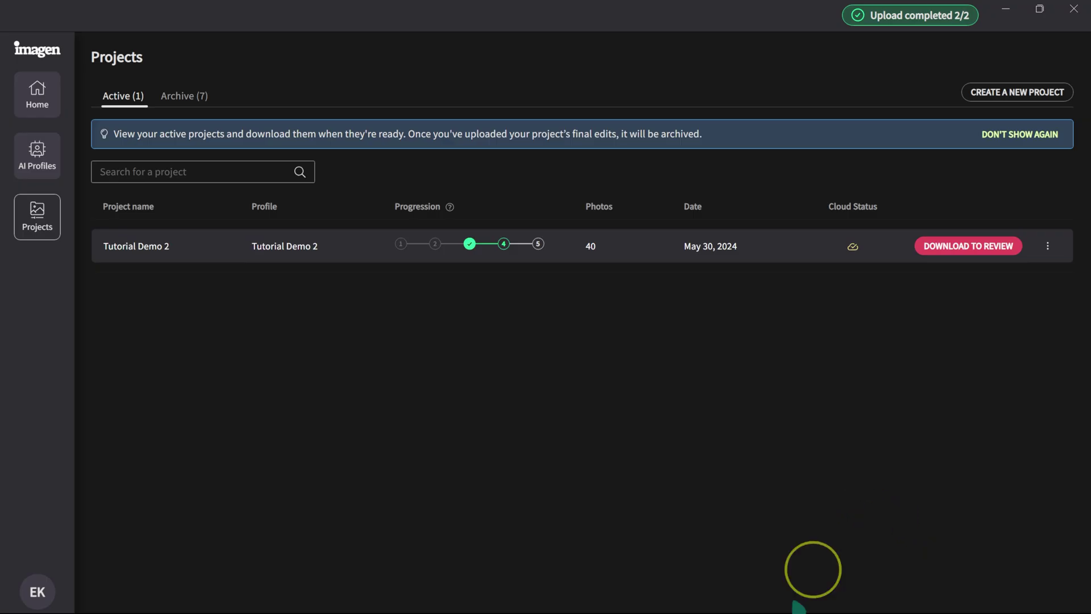
Show the white bridal shoes photo in Develop with its AI edits reset to the original.
{"action": "left_click", "coordinate": [739, 605]}
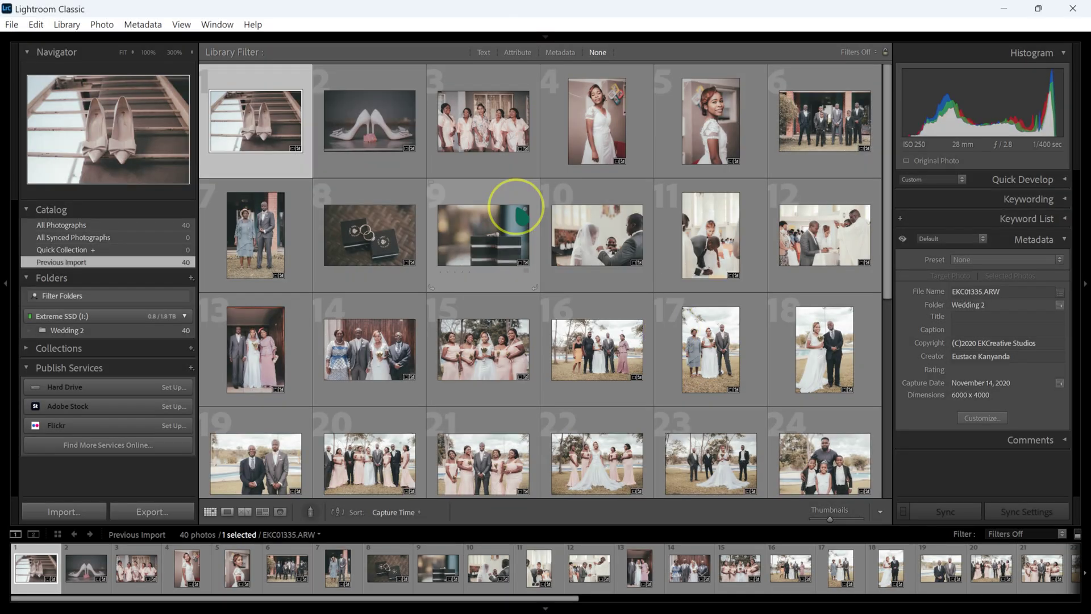
{"action": "scroll", "coordinate": [515, 207], "scroll_direction": "down", "scroll_amount": 5}
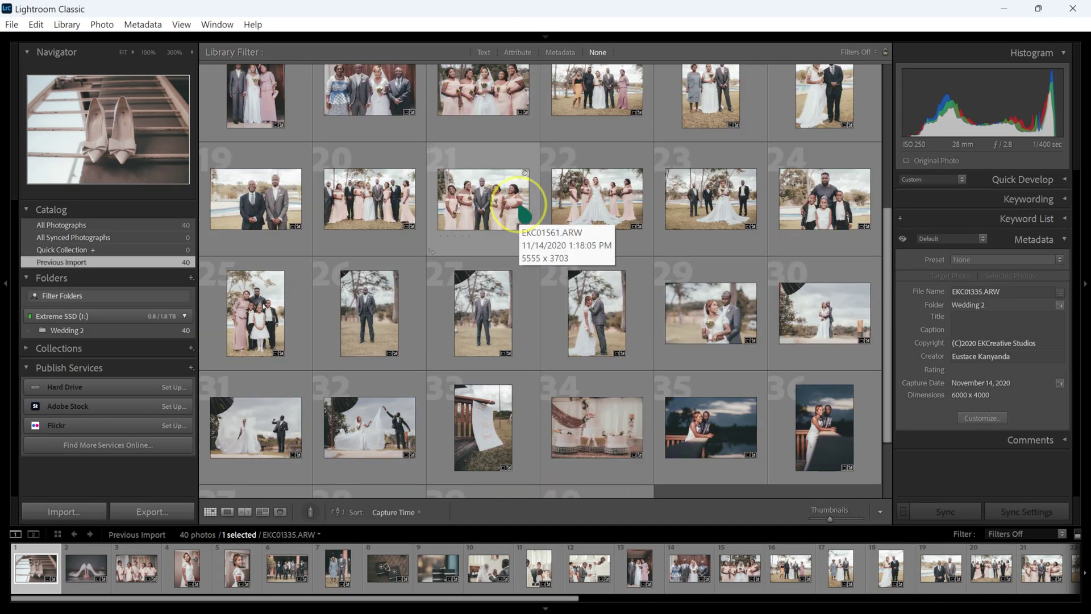
{"action": "key", "text": "d"}
{"action": "key", "text": "ctrl+shift+r"}
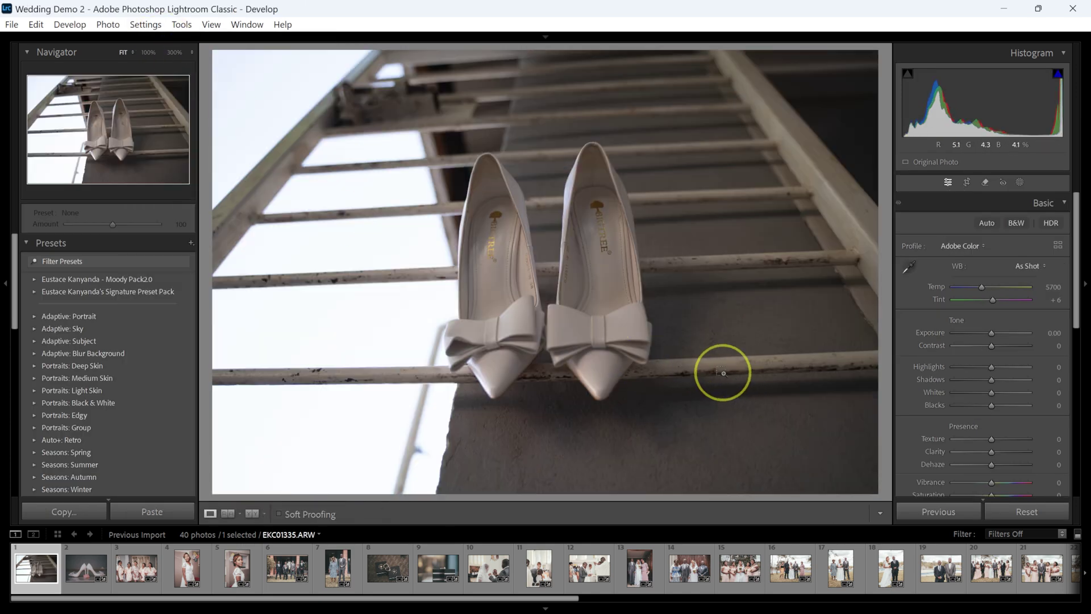
Compare the shoes, bride-and-groom and bride-and-father photos against their originals by toggling reset and undo.
{"action": "key", "text": "ctrl+z"}
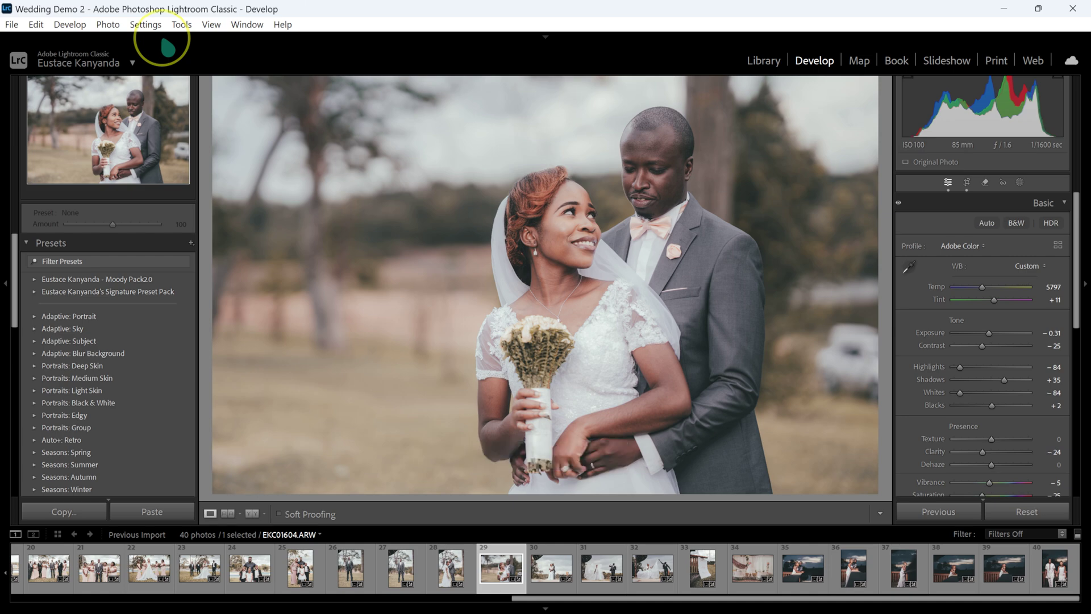
{"action": "key", "text": "ctrl+y"}
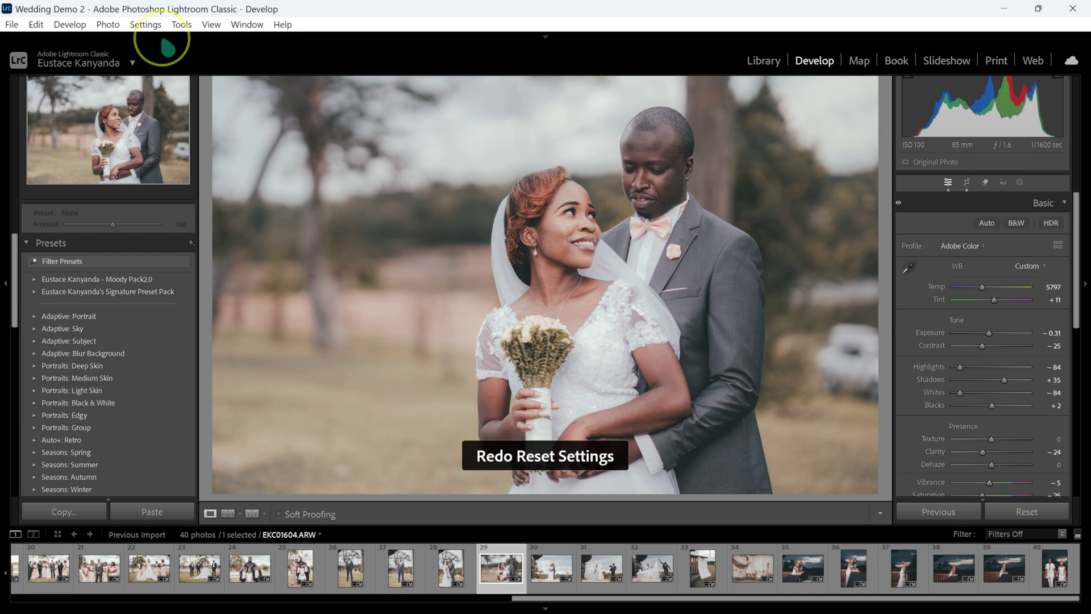
{"action": "key", "text": "ctrl+z"}
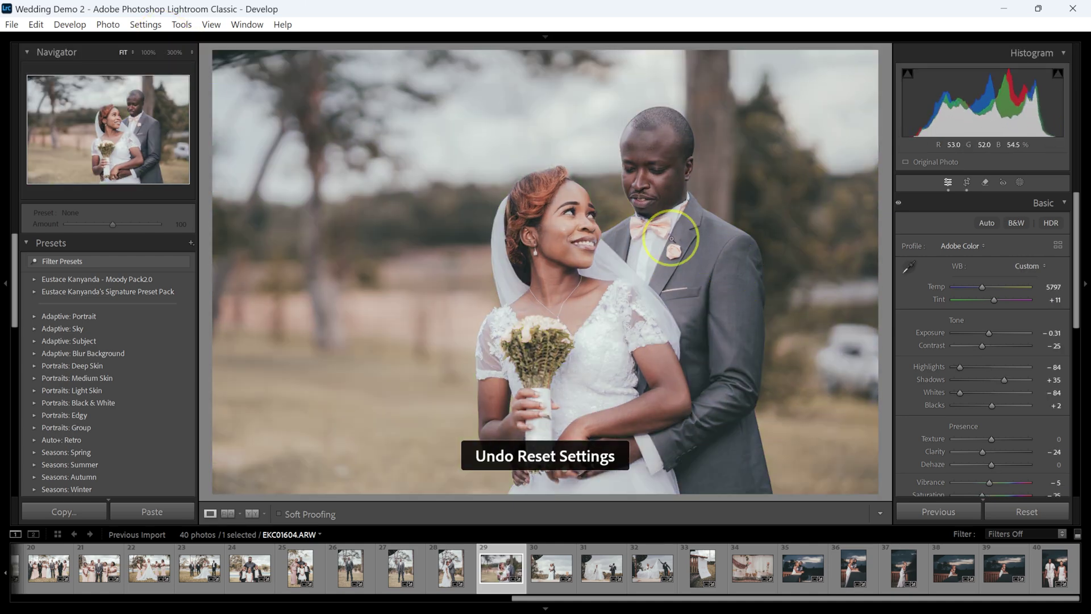
{"action": "left_click", "coordinate": [312, 565]}
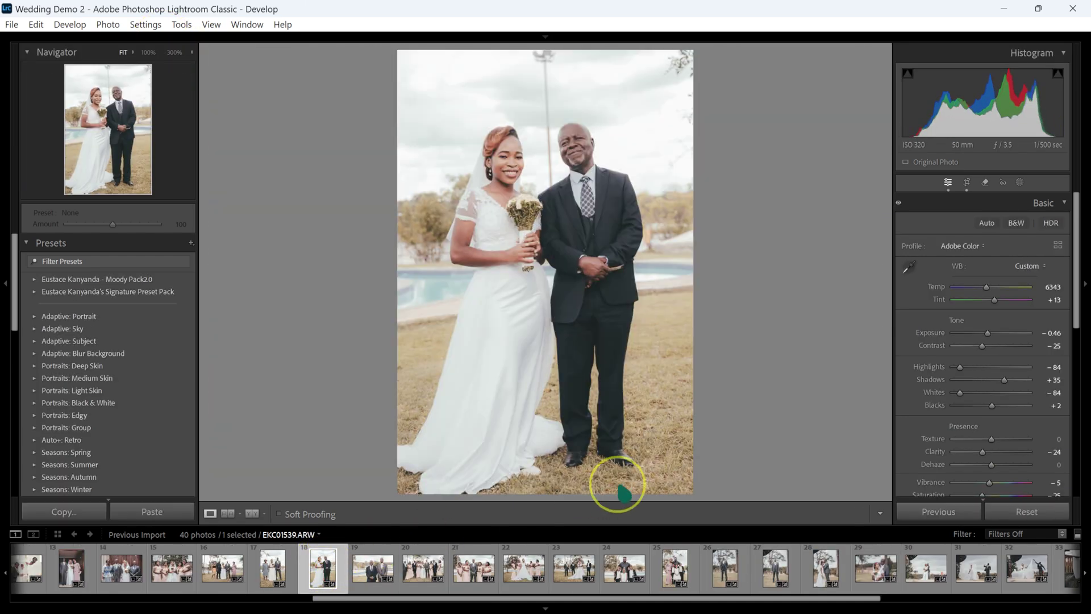
{"action": "key", "text": "ctrl+y"}
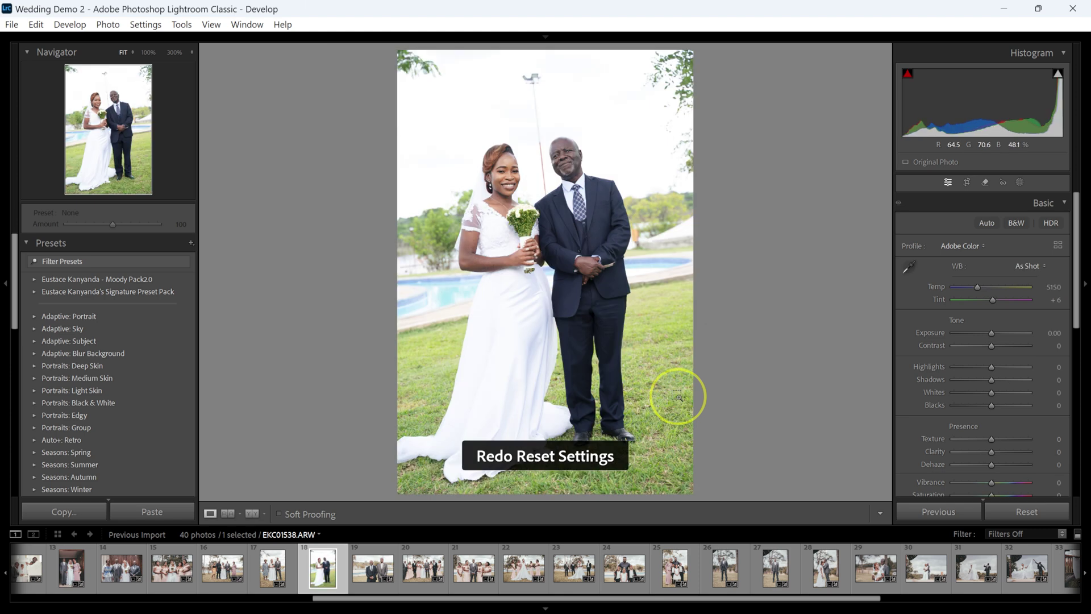
{"action": "key", "text": "ctrl+z"}
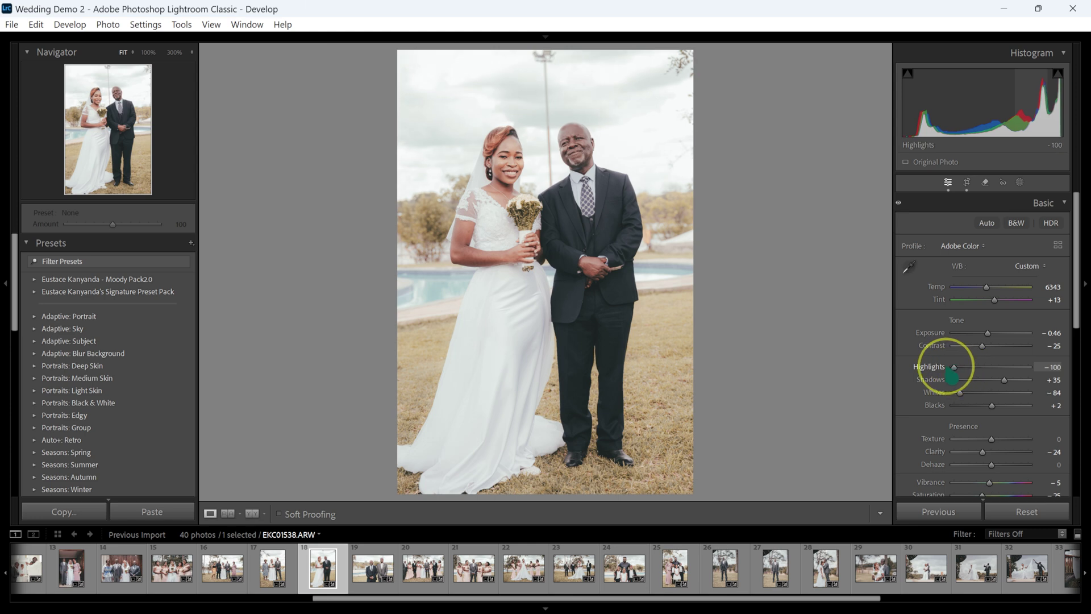
Pull Highlights down to -100, then reset the sign photo to its original via Settings.
{"action": "left_click_drag", "start_coordinate": [960, 396], "coordinate": [950, 392]}
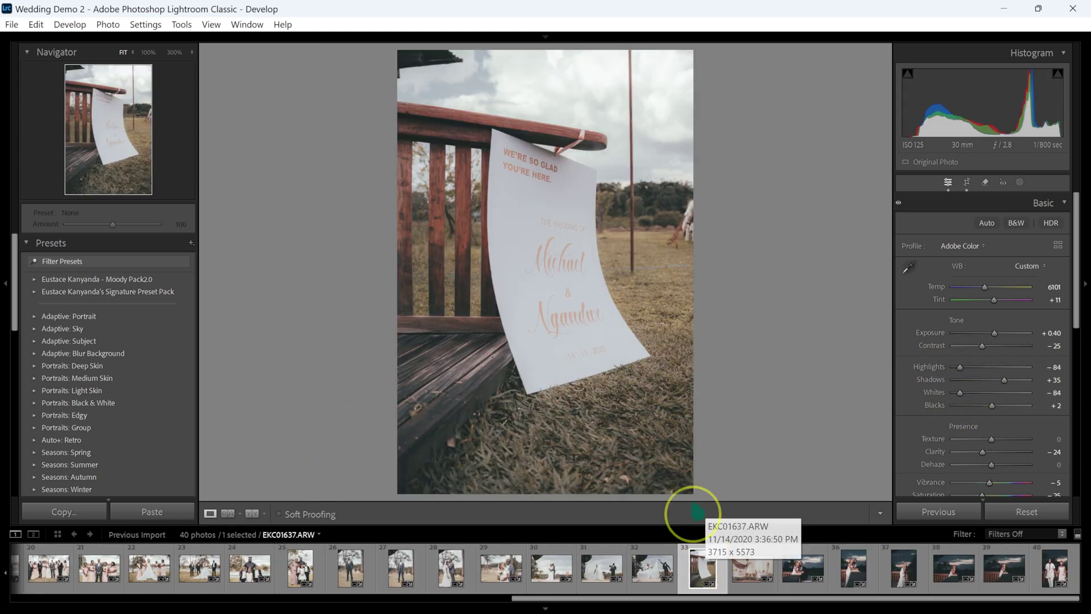
{"action": "left_click", "coordinate": [146, 24]}
{"action": "left_click", "coordinate": [165, 39]}
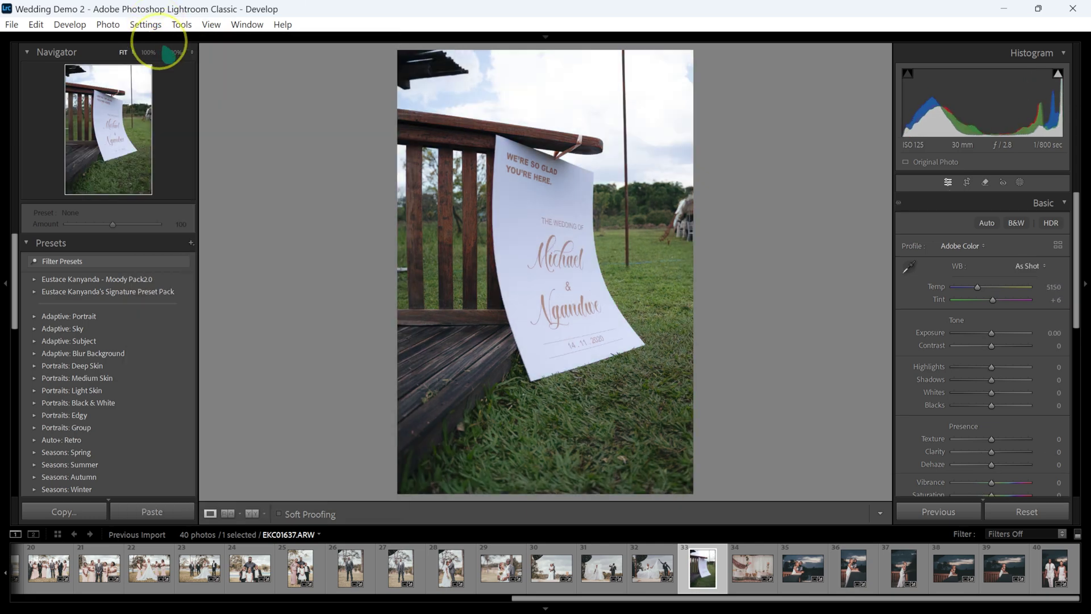
Reset the bridesmaids photo via Settings > Reset, then restore its AI edit.
{"action": "left_click", "coordinate": [172, 570]}
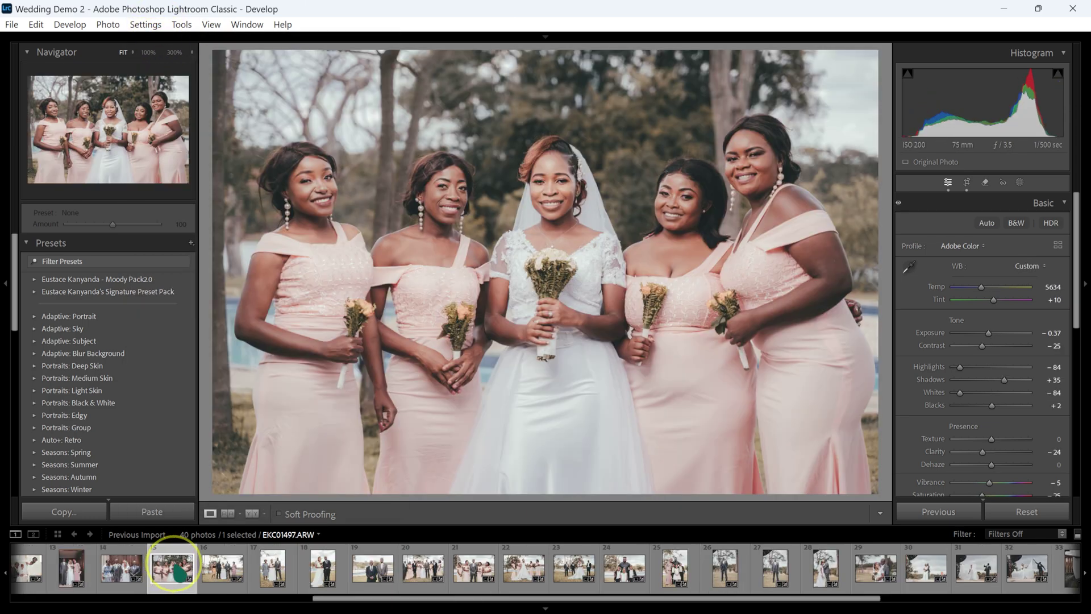
{"action": "left_click", "coordinate": [143, 26]}
{"action": "left_click", "coordinate": [162, 39]}
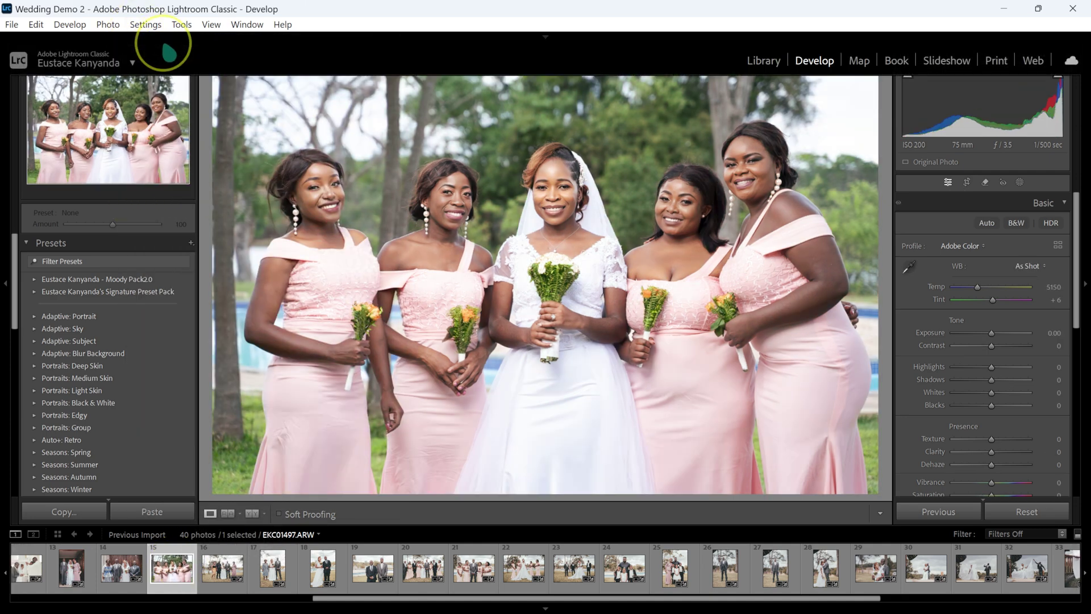
{"action": "key", "text": "ctrl+z"}
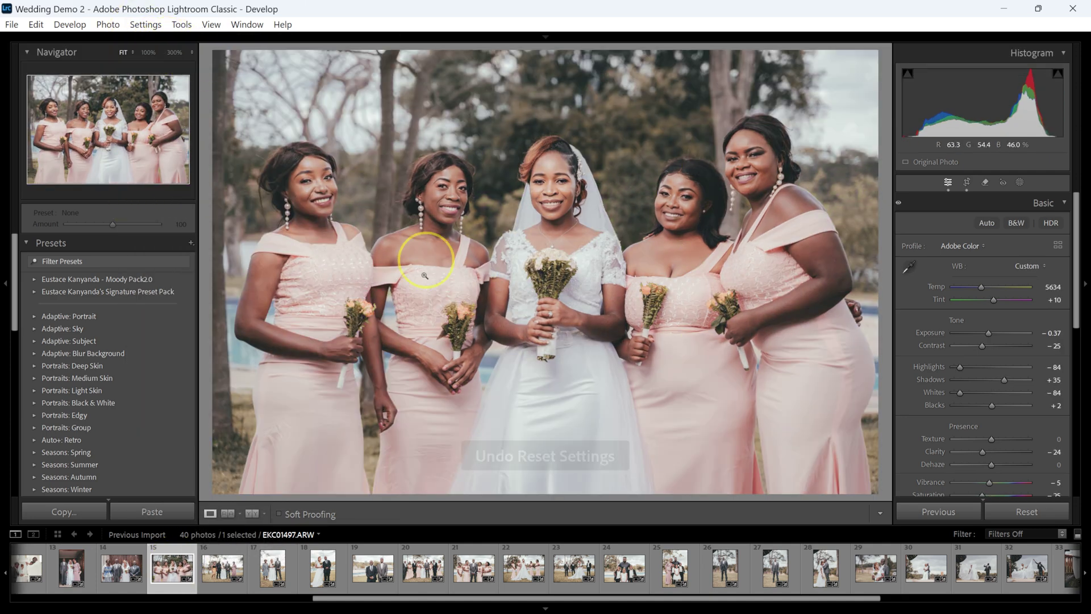